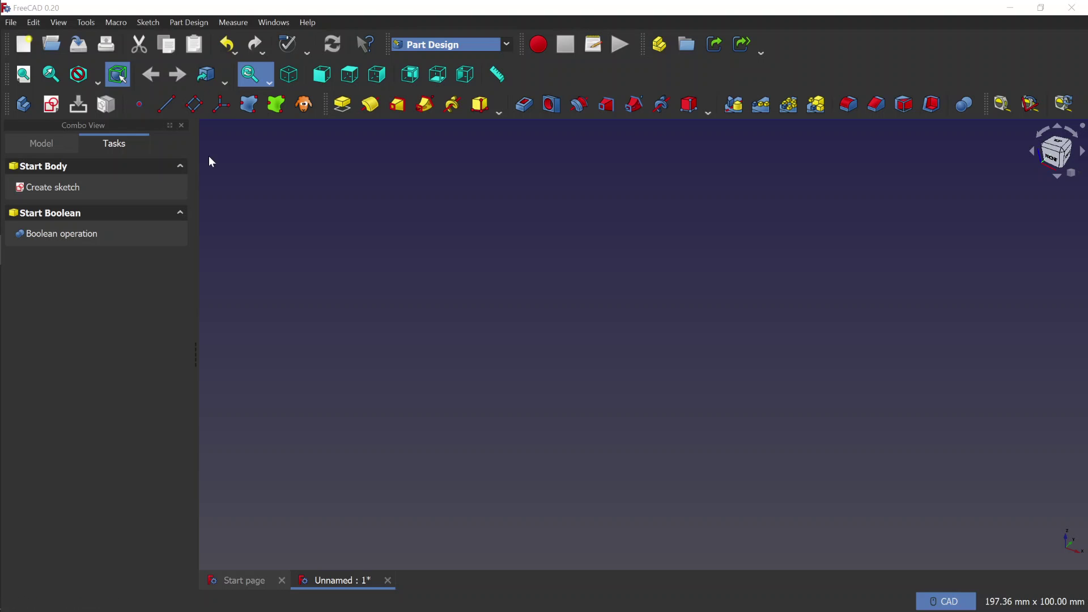
# Step: Create a new sketch in the body, attached to XY_Plane
pyautogui.click(75, 188)
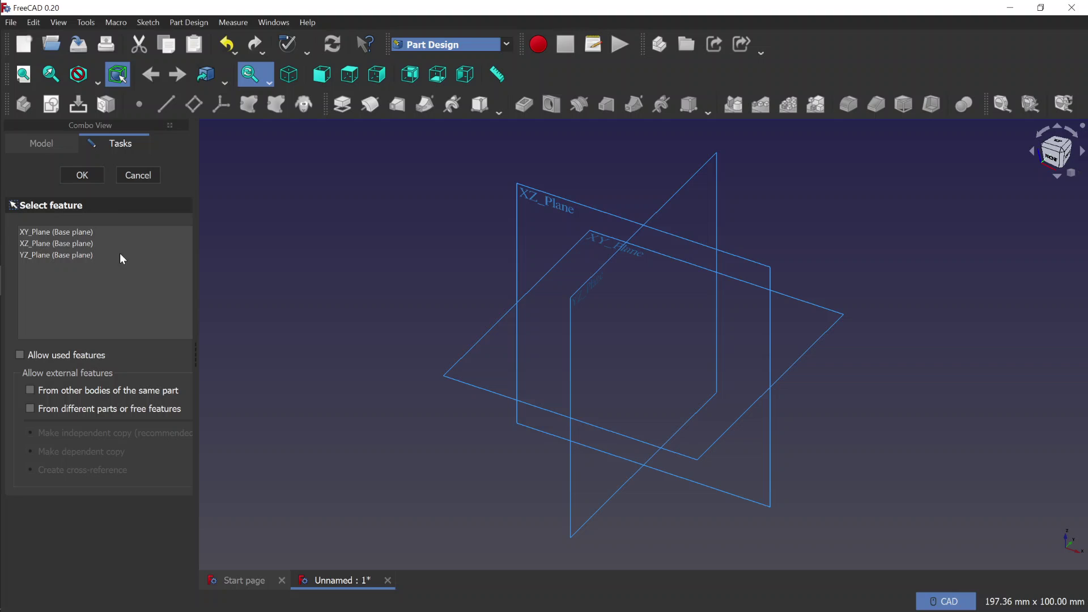
pyautogui.doubleClick(107, 236)
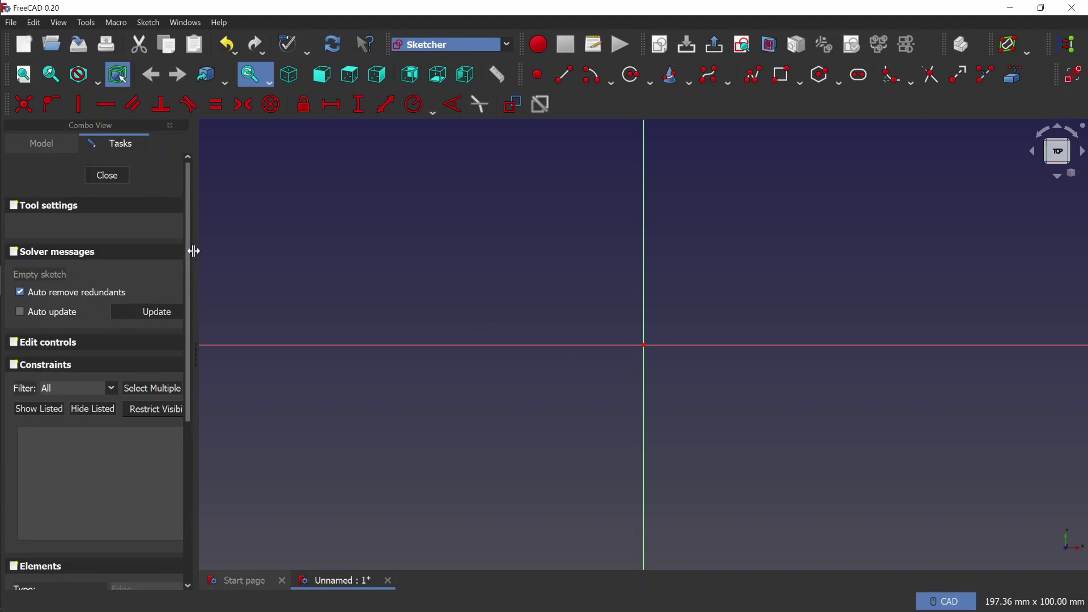
# Step: Widen the task panel and draw two overlapping freehand rectangles with the Rectangle tool
pyautogui.moveTo(193, 251); pyautogui.dragTo(234, 265)
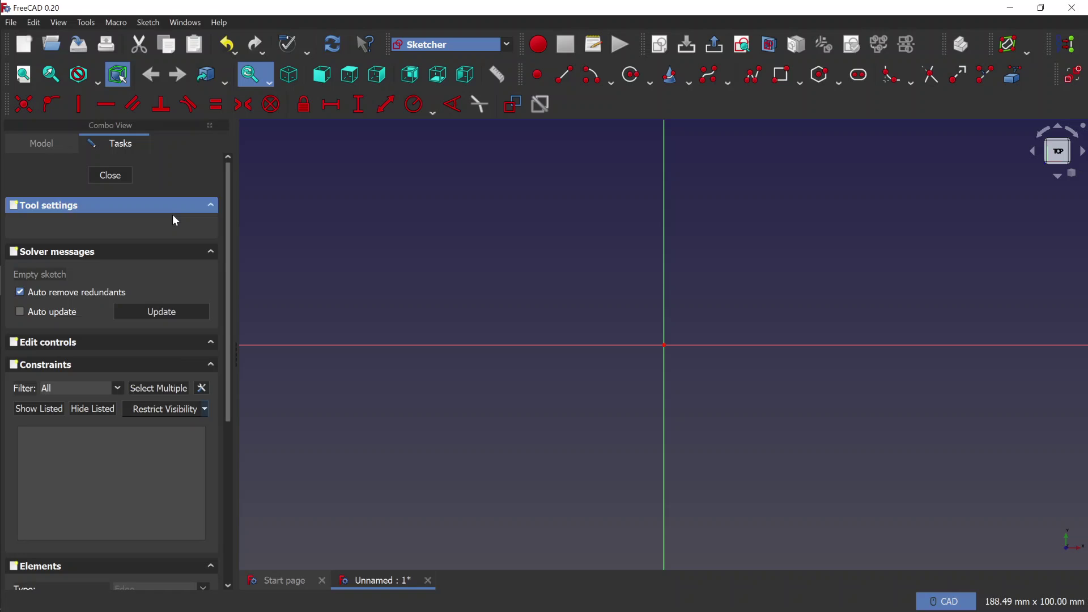
pyautogui.click(783, 75)
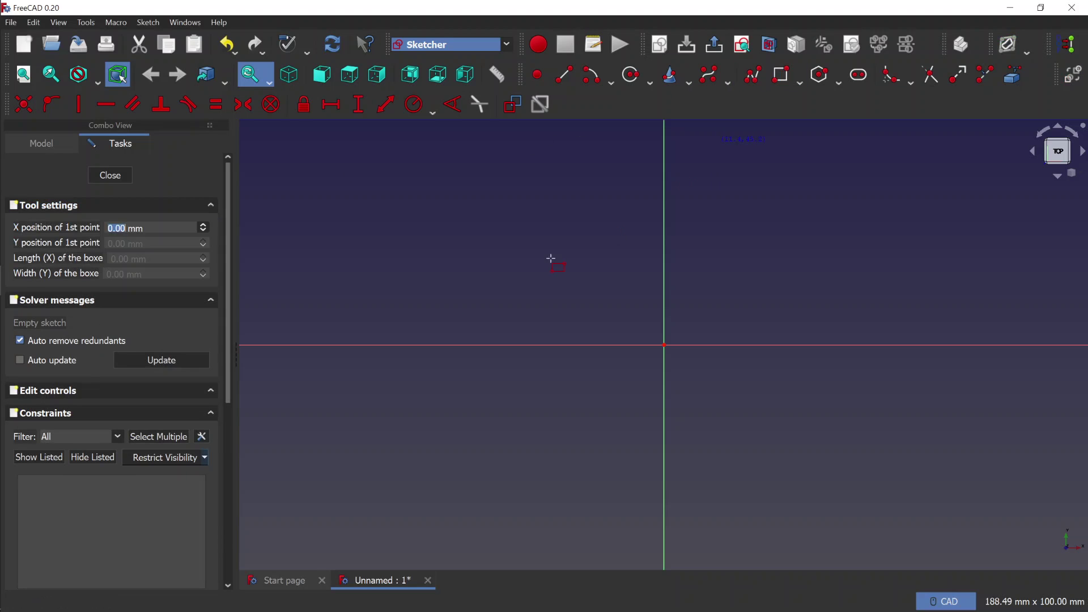
pyautogui.click(363, 256)
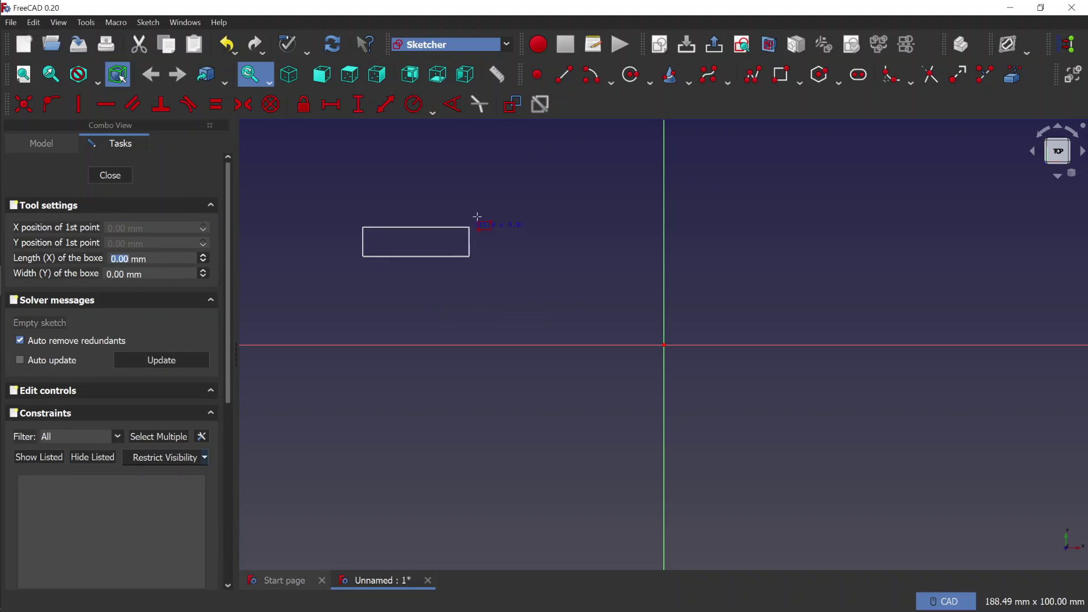
pyautogui.click(521, 178)
pyautogui.click(442, 306)
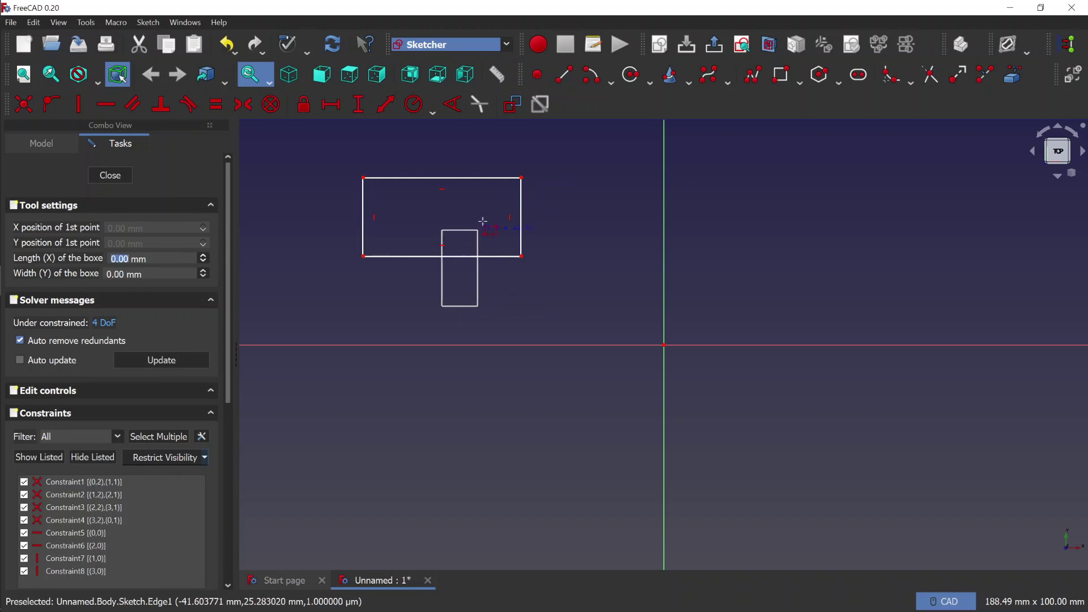
pyautogui.click(567, 201)
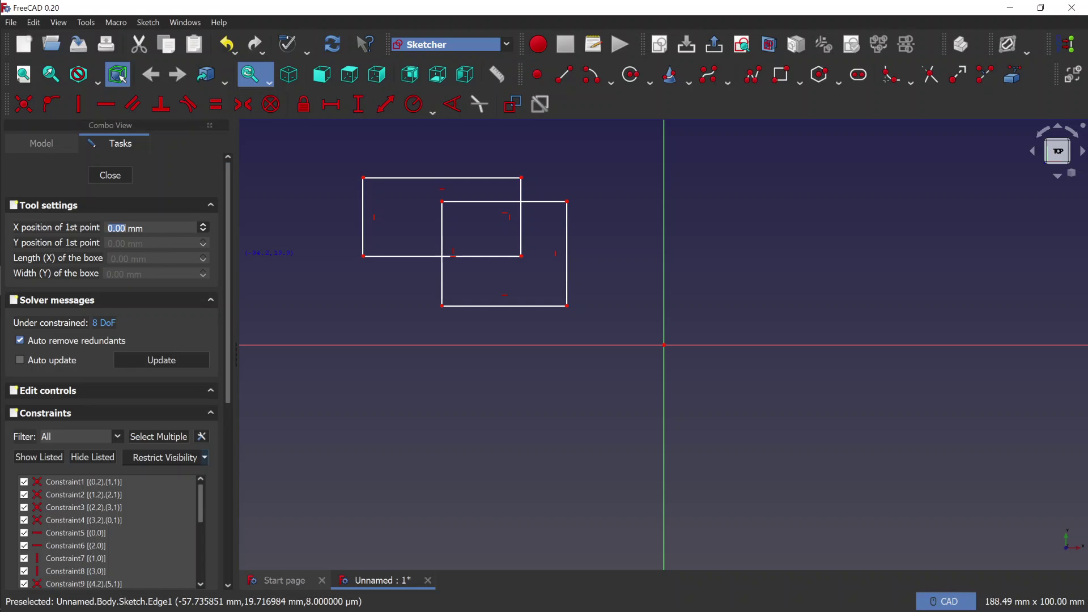
# Step: Draw a rectangle whose first corner is at X 70 mm, Y 50 mm
pyautogui.write('70')
pyautogui.press('Return')
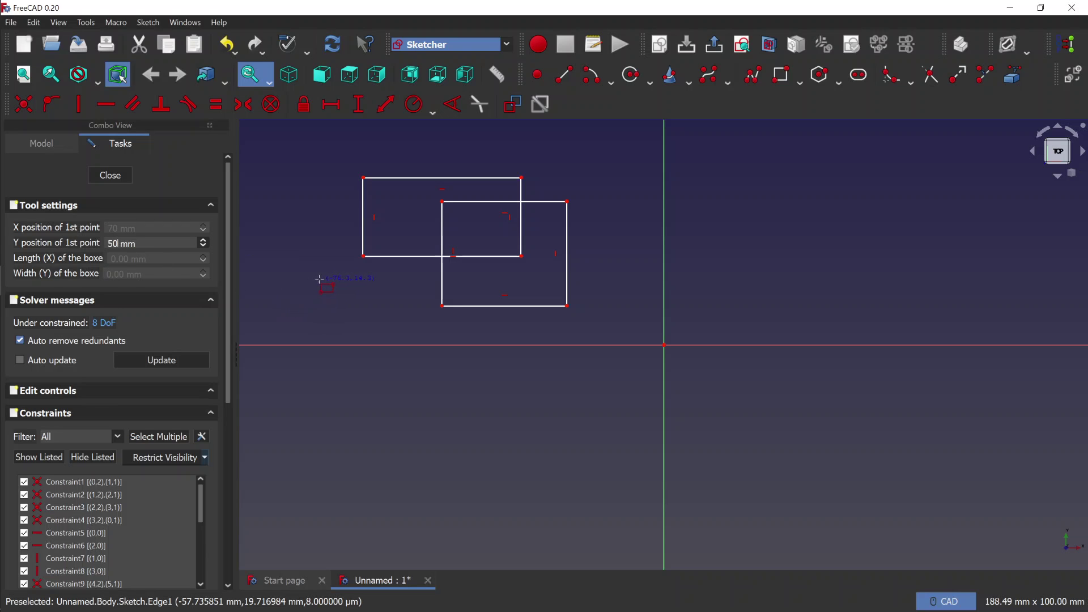
pyautogui.press('Return')
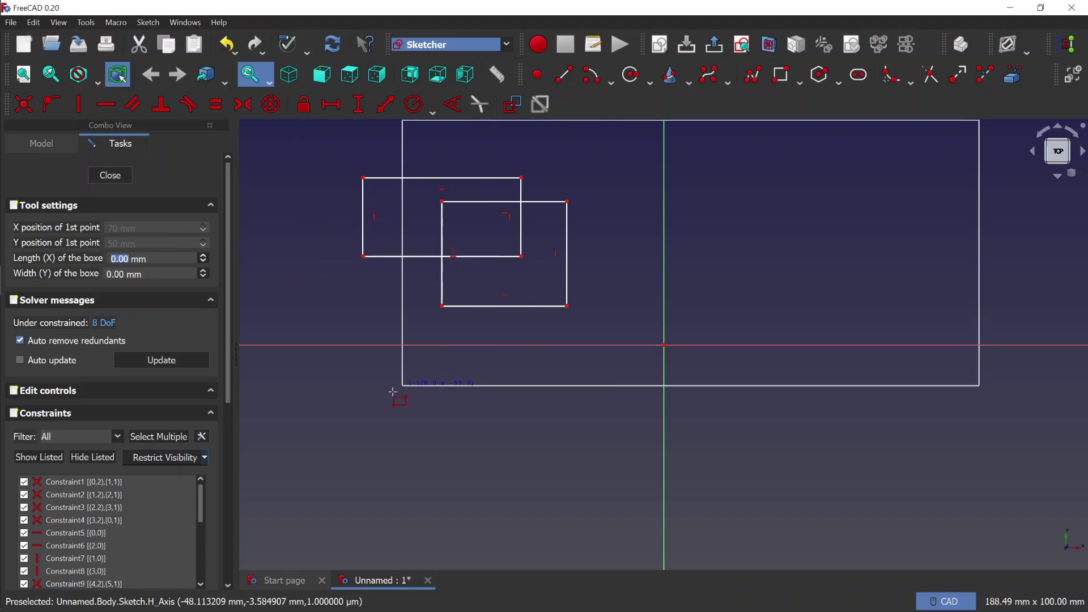
pyautogui.scroll(-3, 392, 391)
pyautogui.scroll(2, 740, 245)
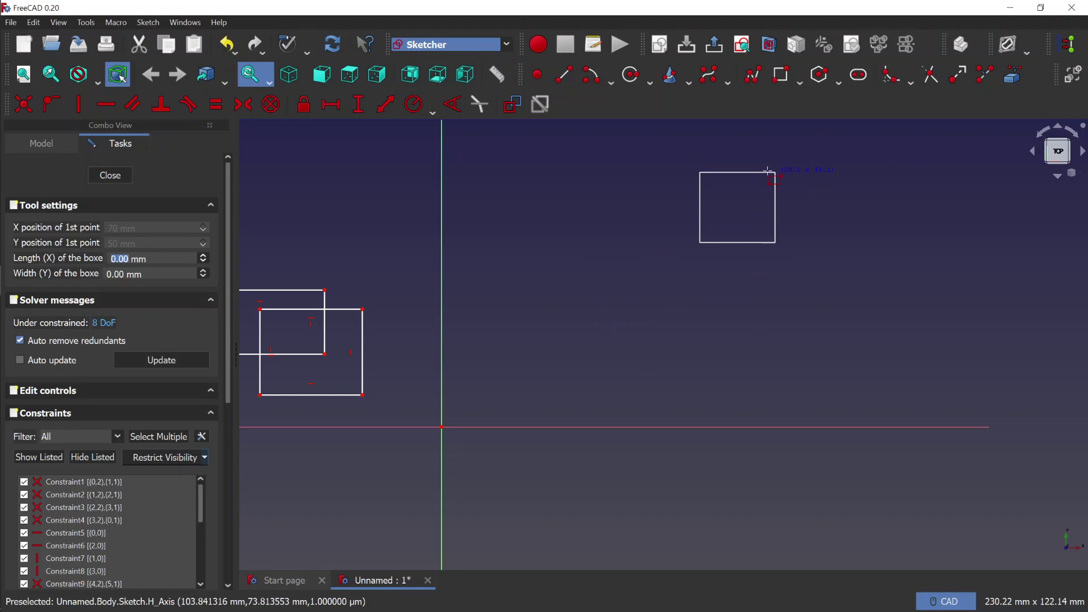
pyautogui.click(654, 280)
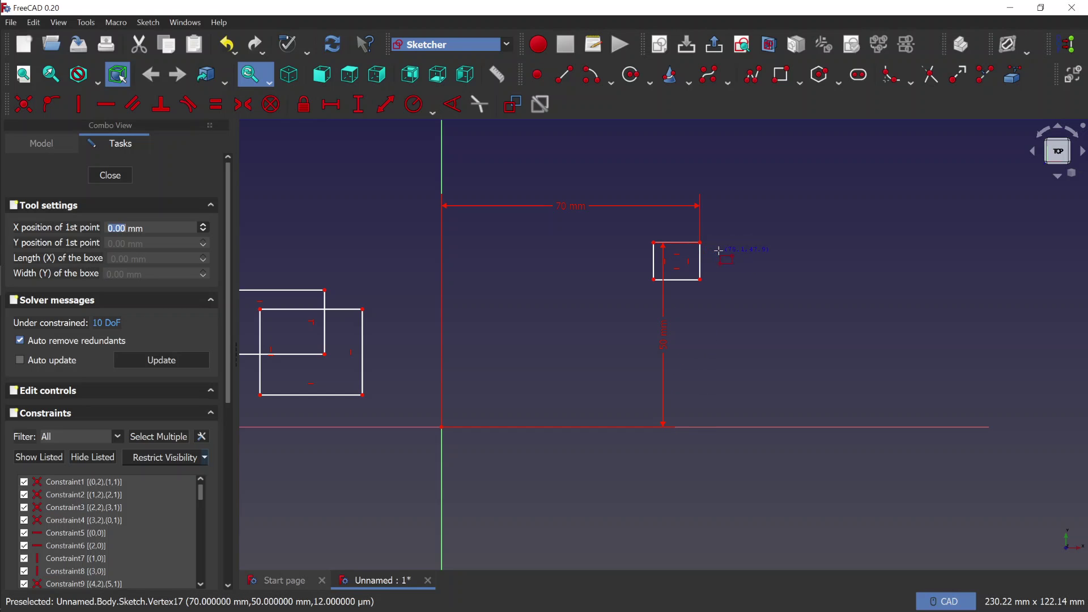
# Step: Exit the Rectangle tool and delete all geometry in the sketch
pyautogui.scroll(-2, 559, 323)
pyautogui.press('Escape')
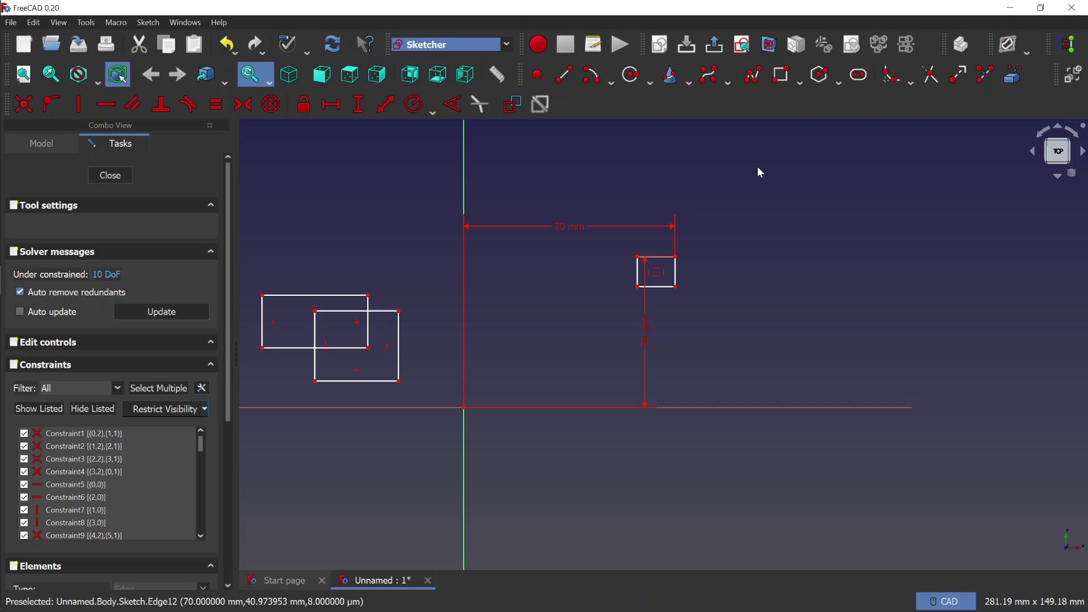
pyautogui.moveTo(758, 166)
pyautogui.mouseDown()
pyautogui.moveTo(270, 357)
pyautogui.moveTo(245, 399)
pyautogui.mouseUp()
pyautogui.press('Delete')
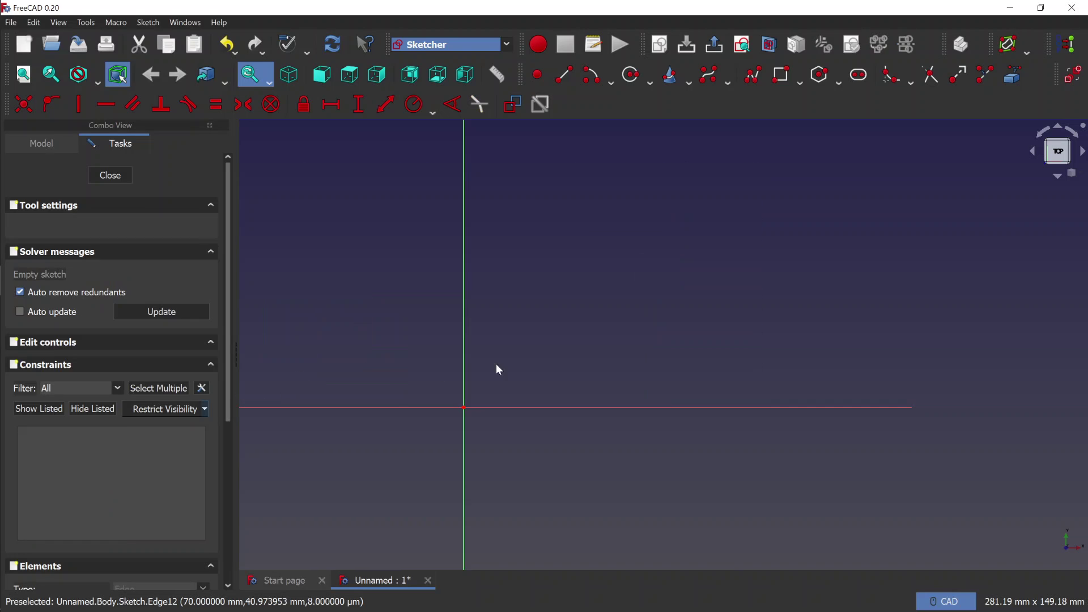
pyautogui.click(783, 74)
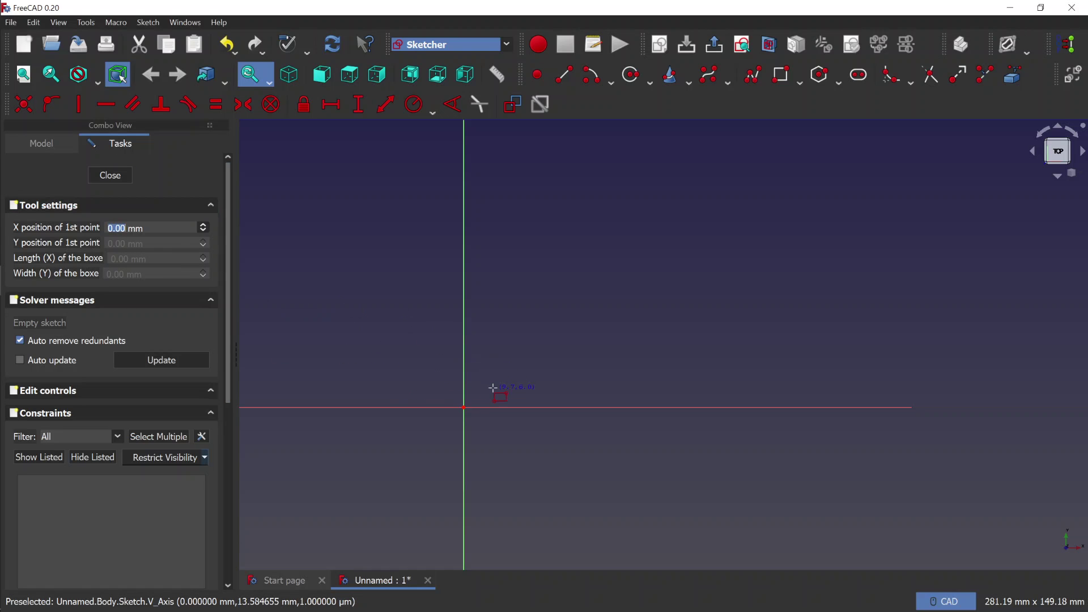
pyautogui.click(498, 371)
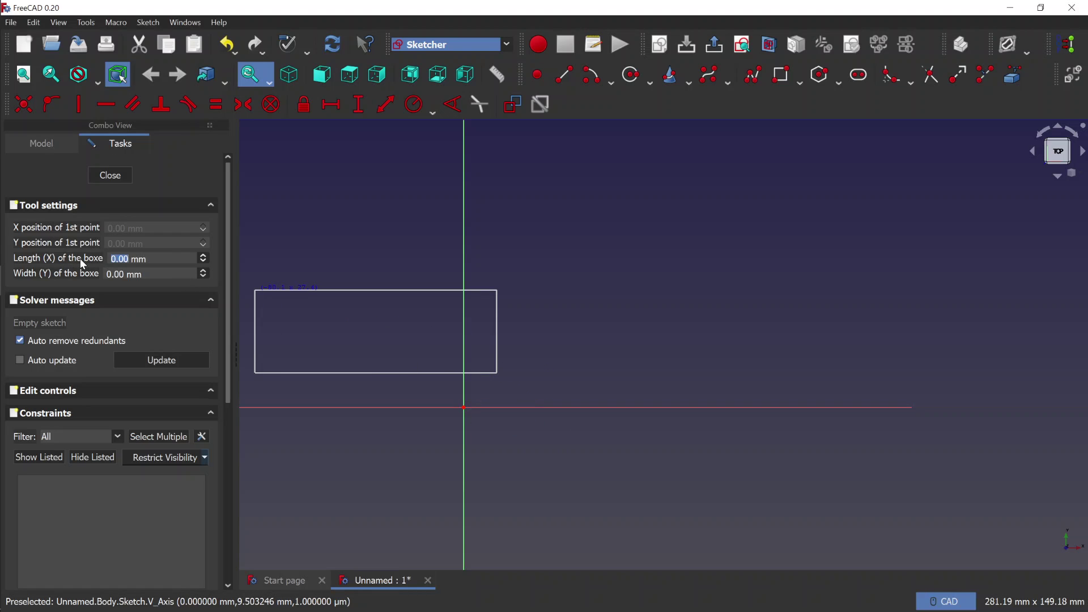
pyautogui.write('80')
pyautogui.press('Tab')
pyautogui.write('90')
pyautogui.press('Return')
pyautogui.scroll(-1, 508, 364)
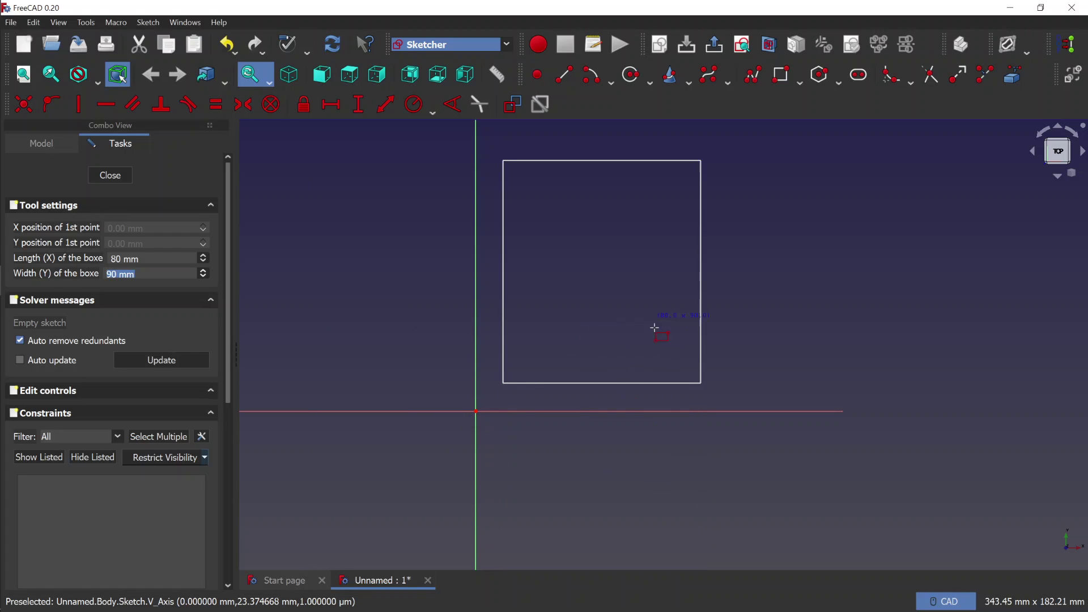
pyautogui.click(610, 321)
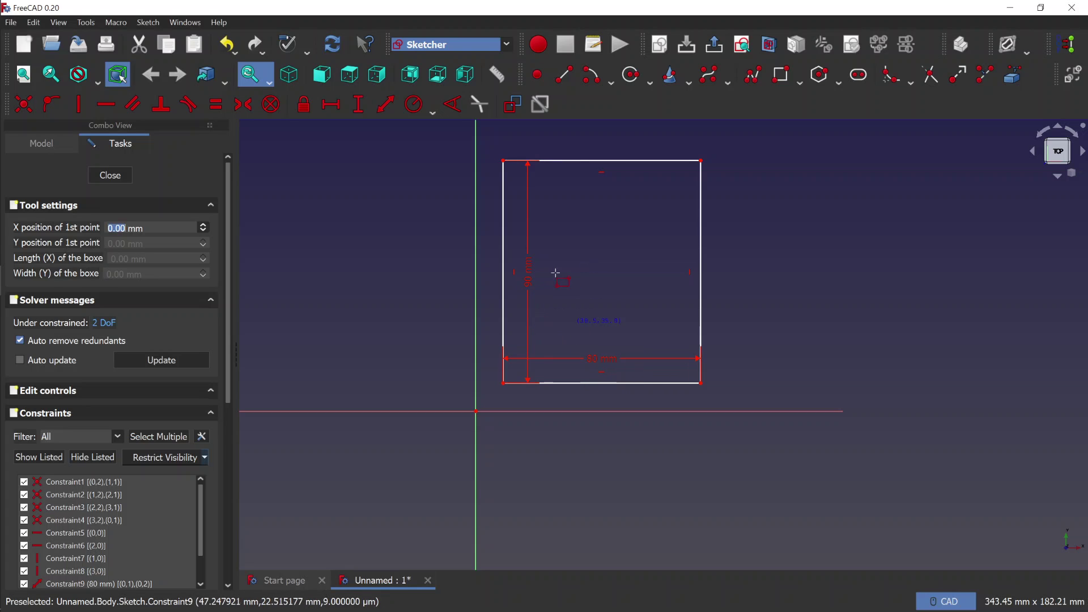
pyautogui.press('Escape')
pyautogui.moveTo(781, 142)
pyautogui.mouseDown()
pyautogui.moveTo(524, 407)
pyautogui.moveTo(486, 401)
pyautogui.mouseUp()
# Step: Replace the old rectangle with a 50 × 100 mm one at 10, 10 mm, then start another to its right
pyautogui.press('Delete')
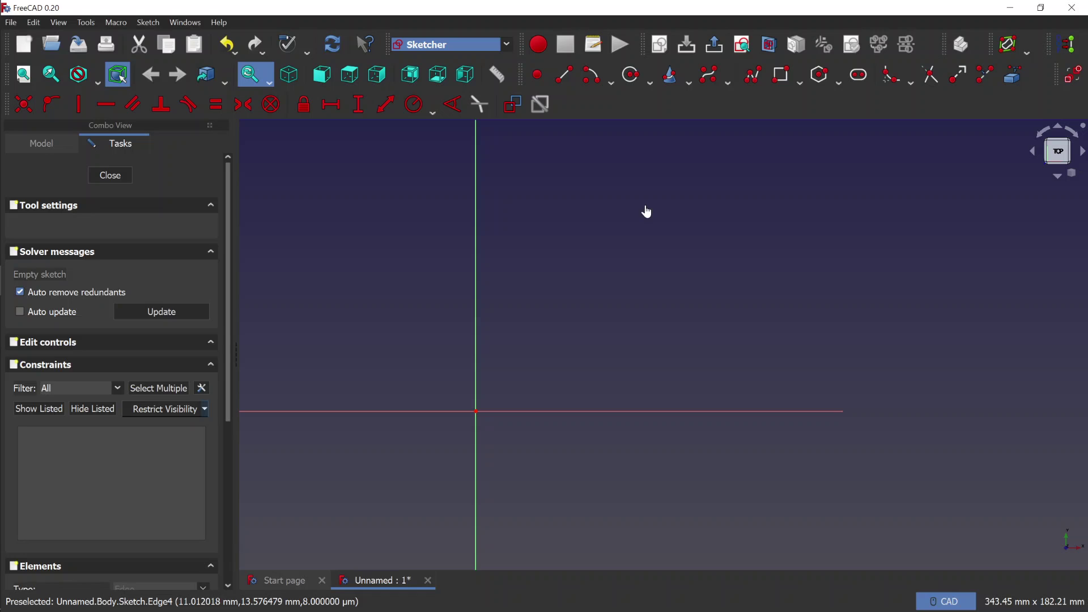
pyautogui.click(783, 74)
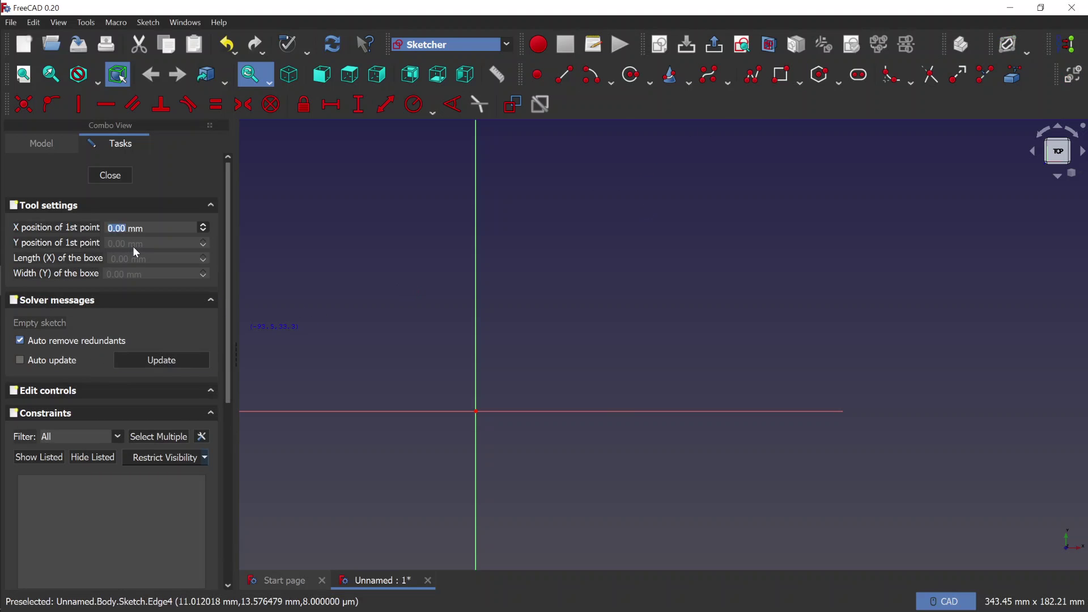
pyautogui.write('10')
pyautogui.press('Return')
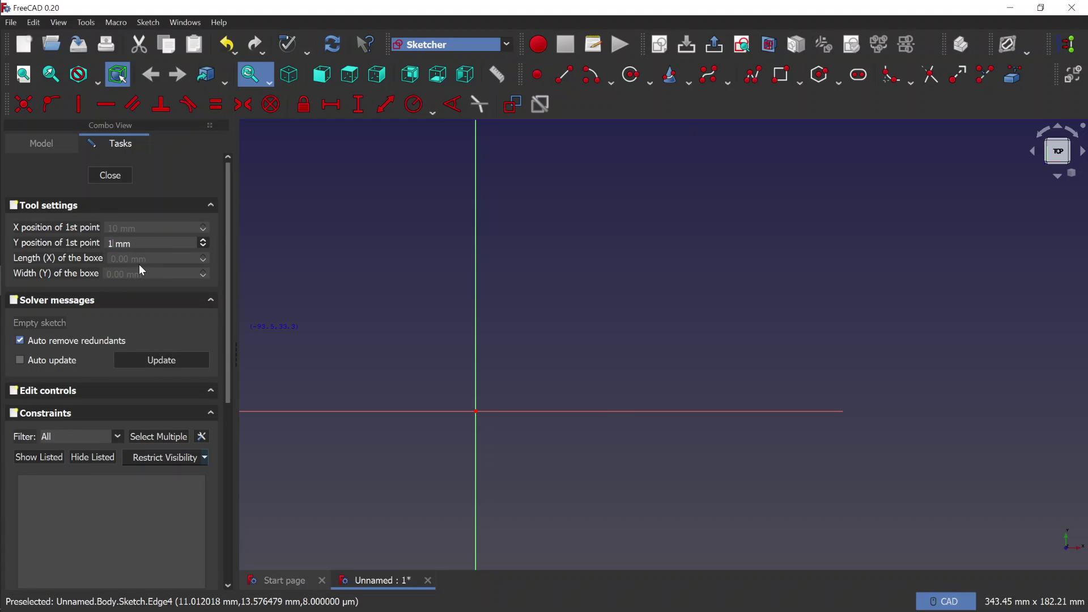
pyautogui.press('Return')
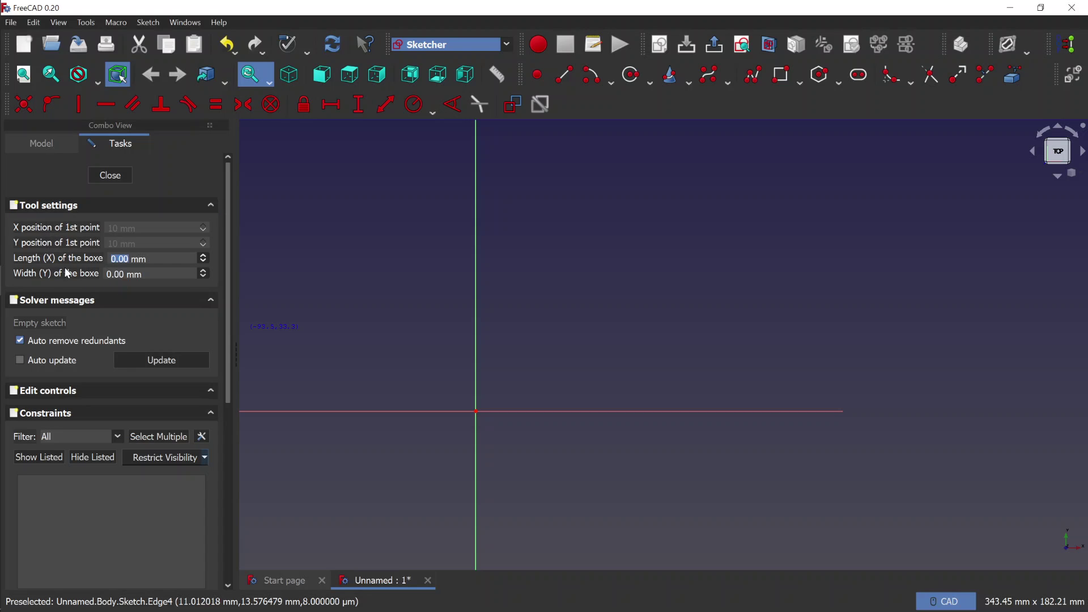
pyautogui.write('50')
pyautogui.press('Return')
pyautogui.write('100')
pyautogui.press('Return')
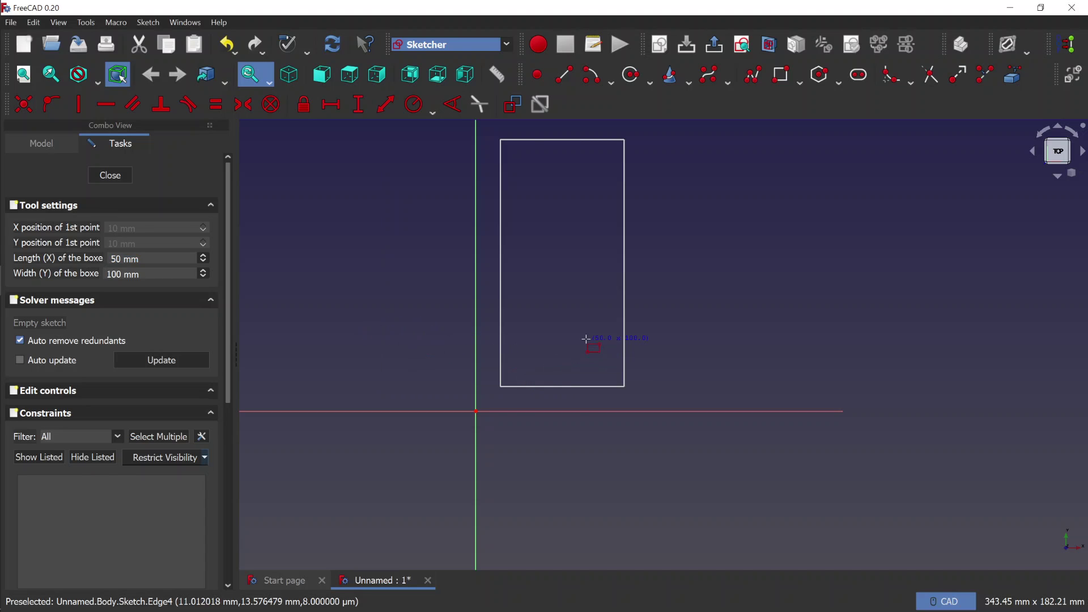
pyautogui.press('Return')
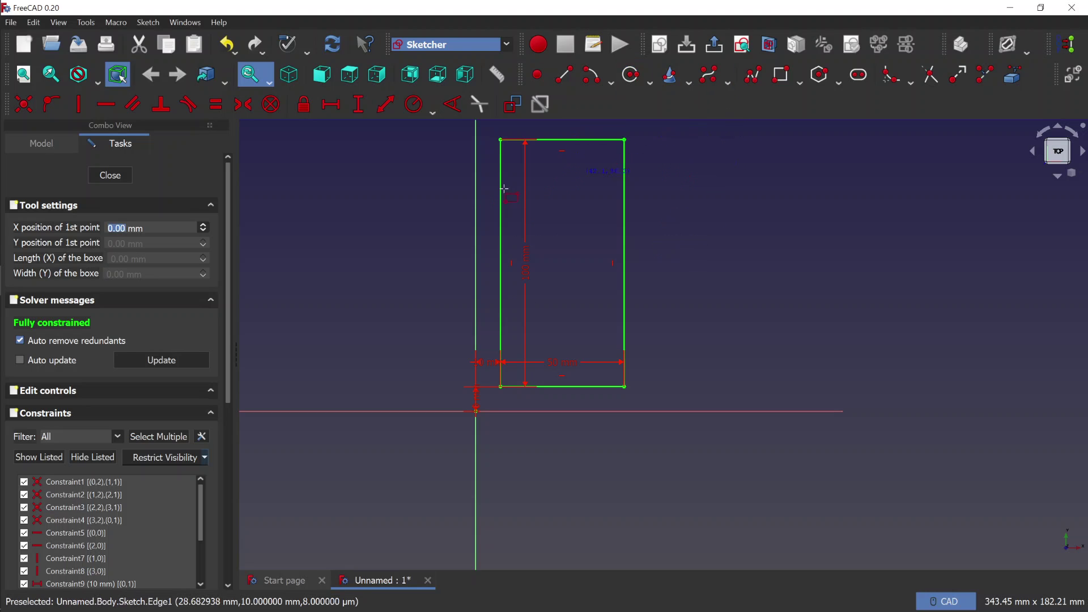
pyautogui.click(679, 322)
# Step: Complete the second rectangle and dimension its bottom-left corner 50 mm from the origin
pyautogui.click(850, 219)
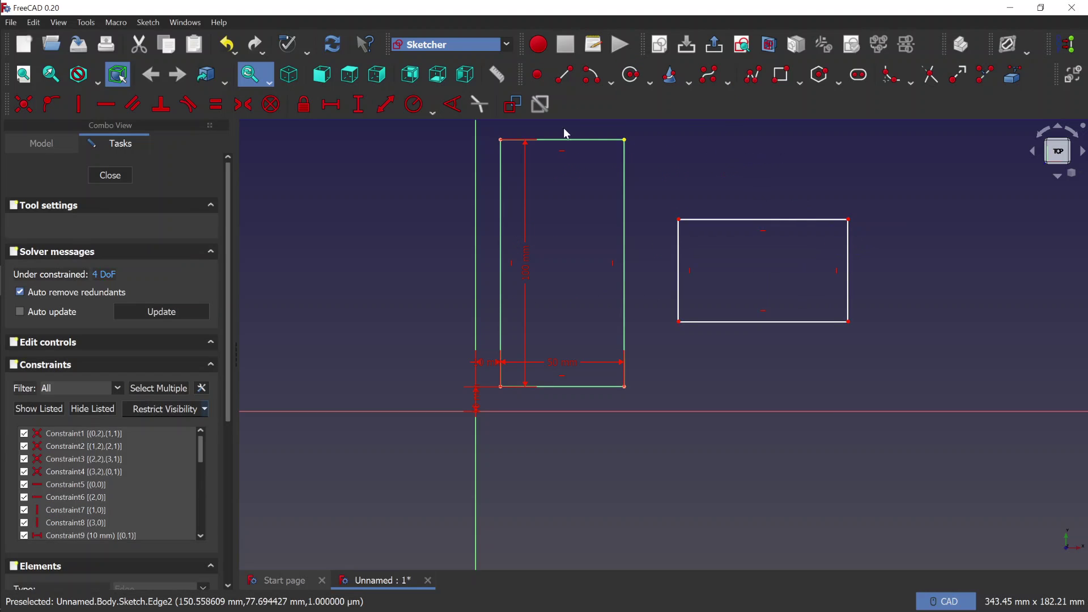
pyautogui.click(363, 116)
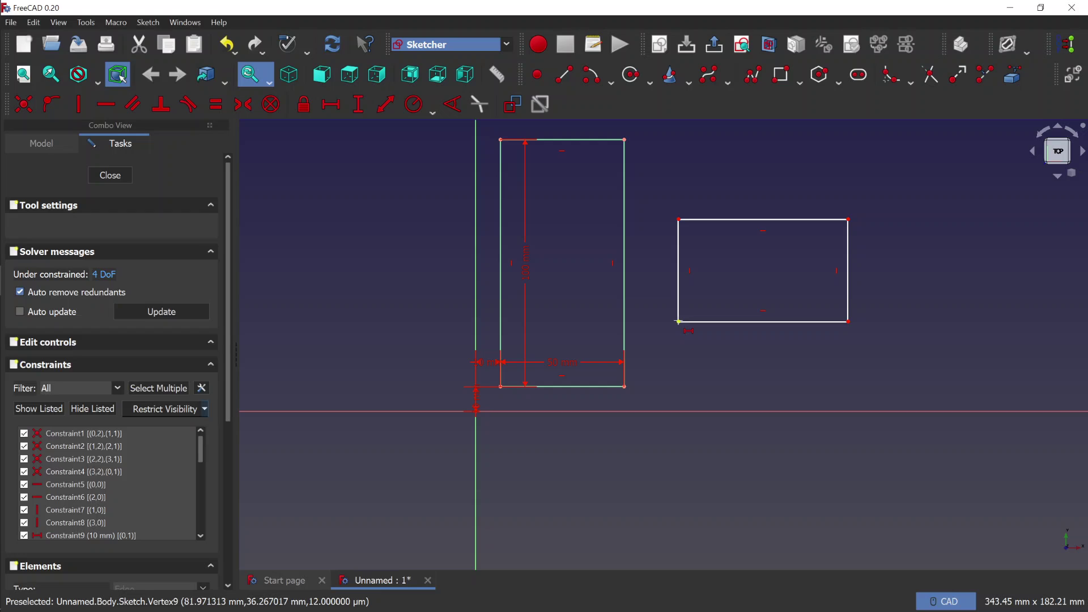
pyautogui.click(679, 322)
pyautogui.click(476, 411)
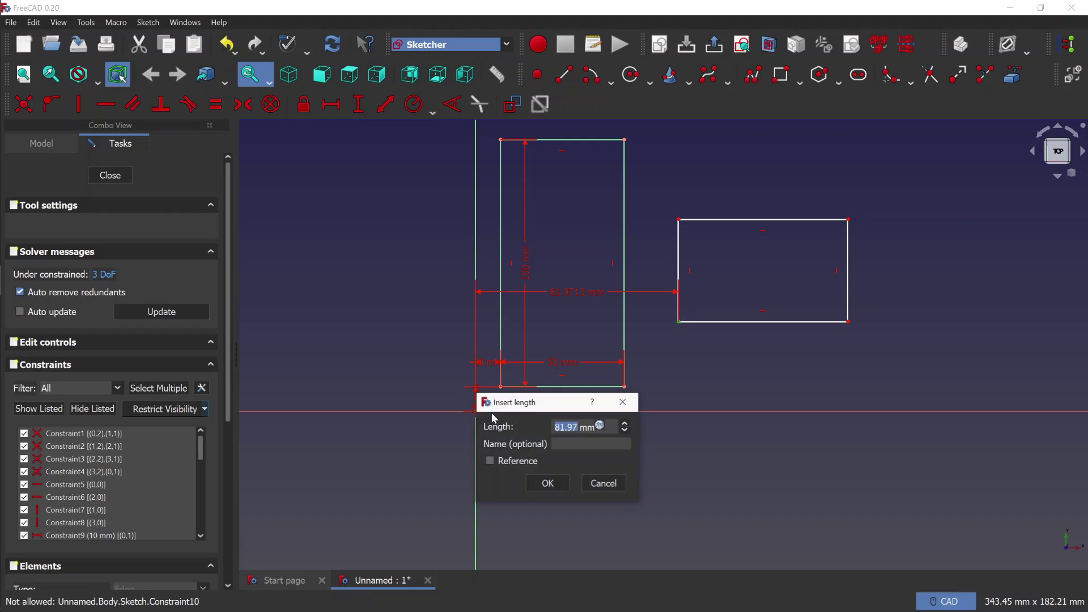
pyautogui.write('50')
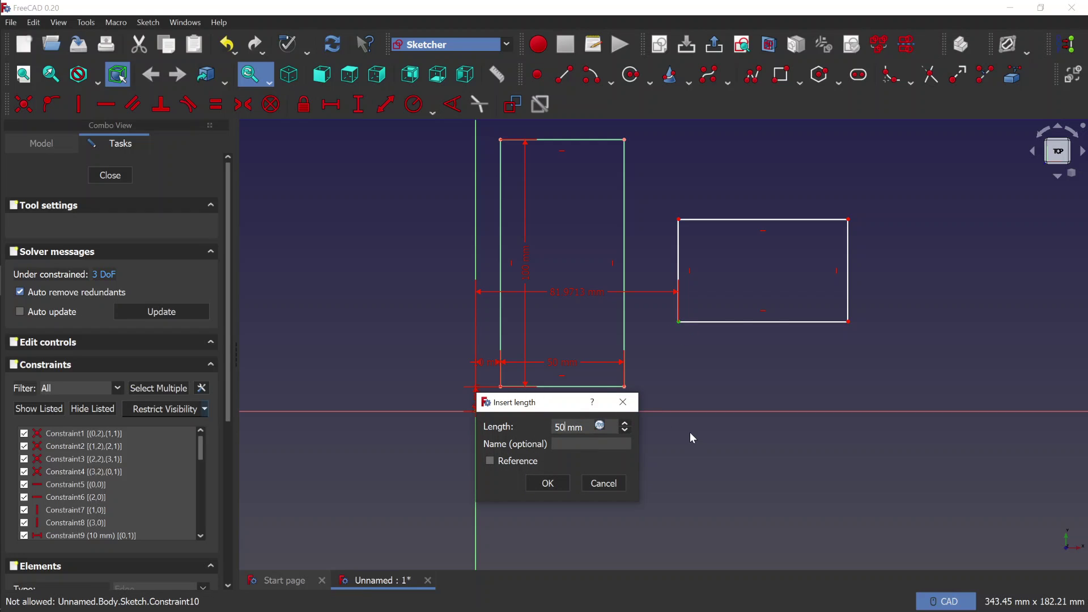
pyautogui.press('Return')
# Step: Constrain the bottom edge to 100 mm and the corner's vertical distance from origin to 100 mm
pyautogui.click(685, 323)
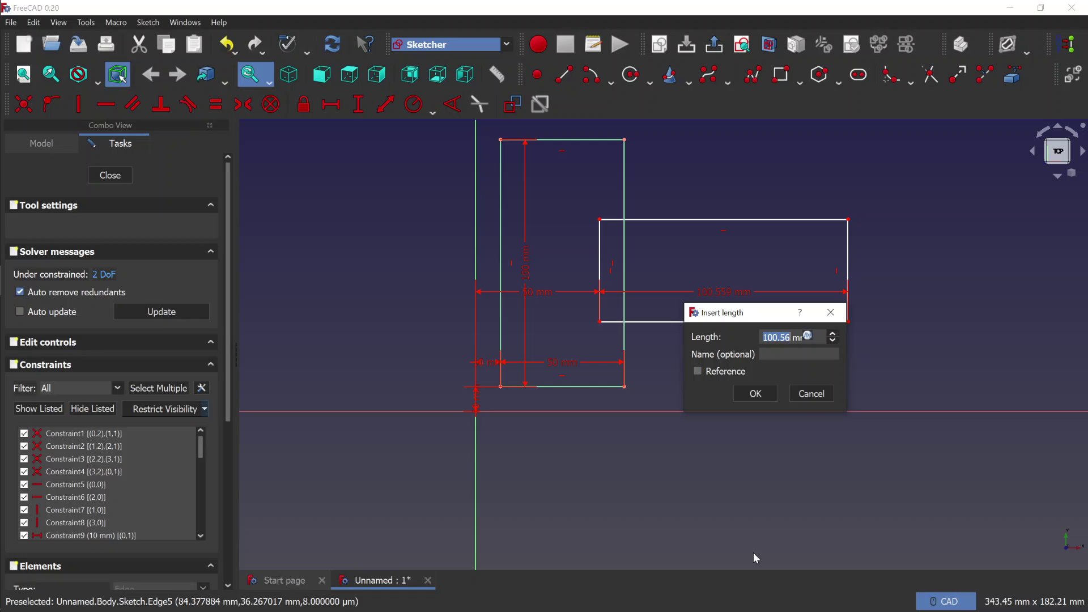
pyautogui.write('100')
pyautogui.press('Return')
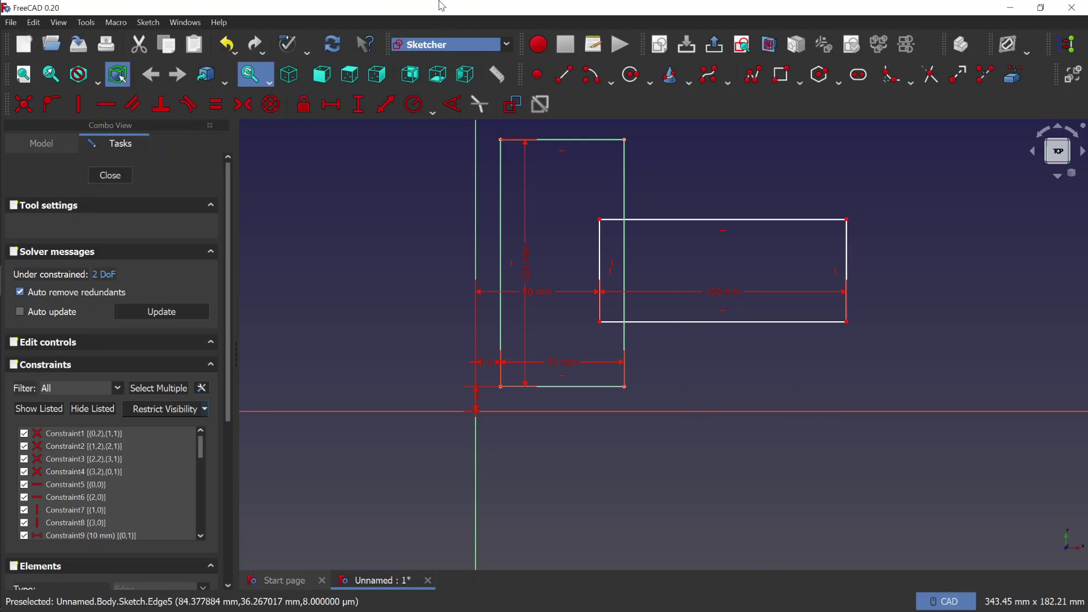
pyautogui.click(358, 104)
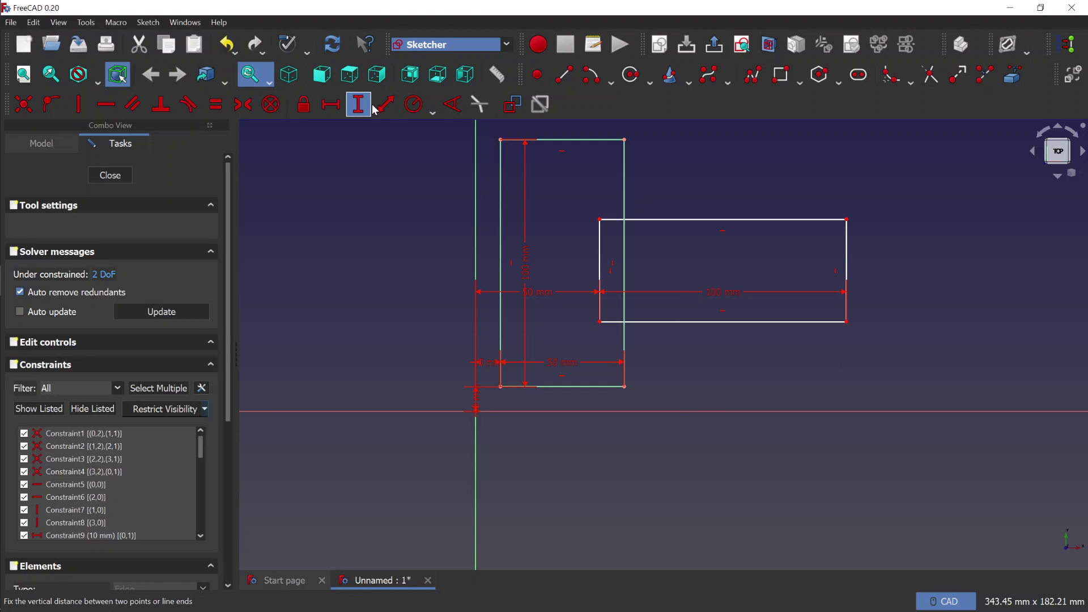
pyautogui.click(600, 323)
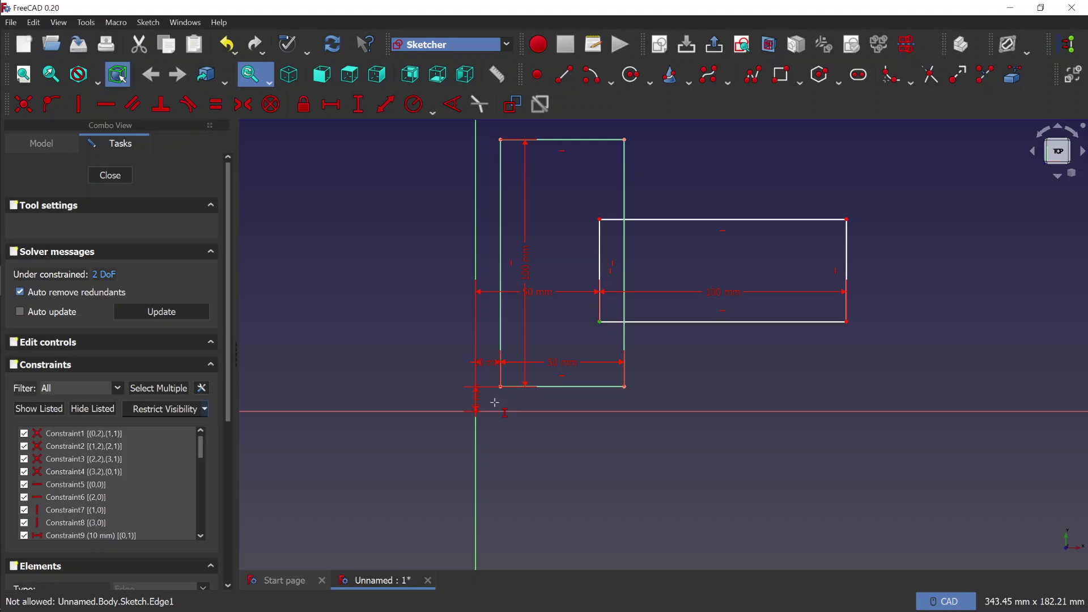
pyautogui.click(476, 411)
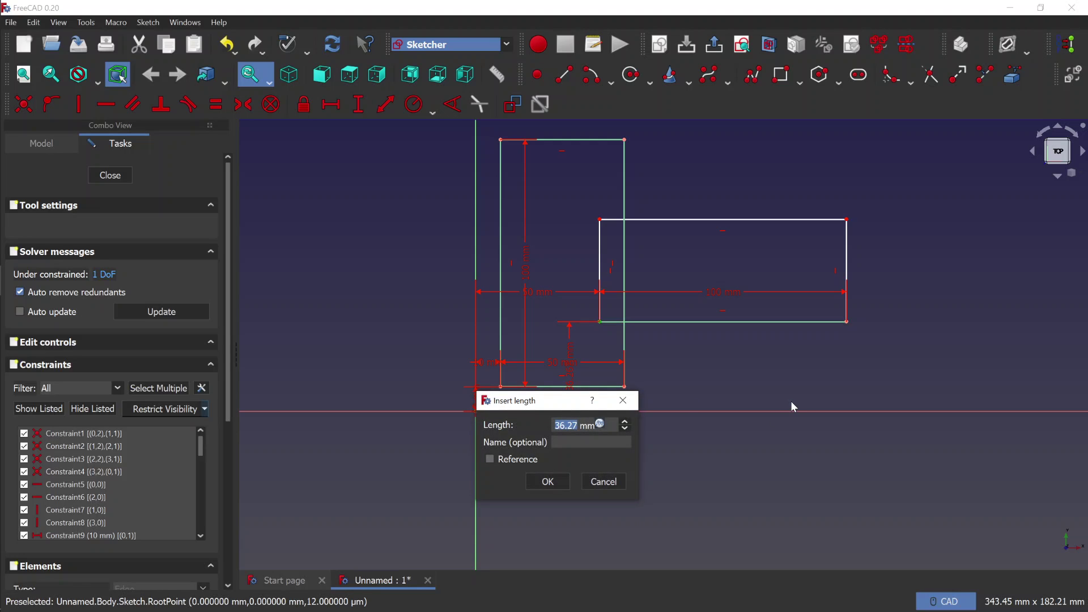
pyautogui.write('100')
pyautogui.press('Return')
# Step: Set the right edge height to 50 mm, then box-select all sketch geometry
pyautogui.scroll(-1, 774, 394)
pyautogui.scroll(2, 859, 220)
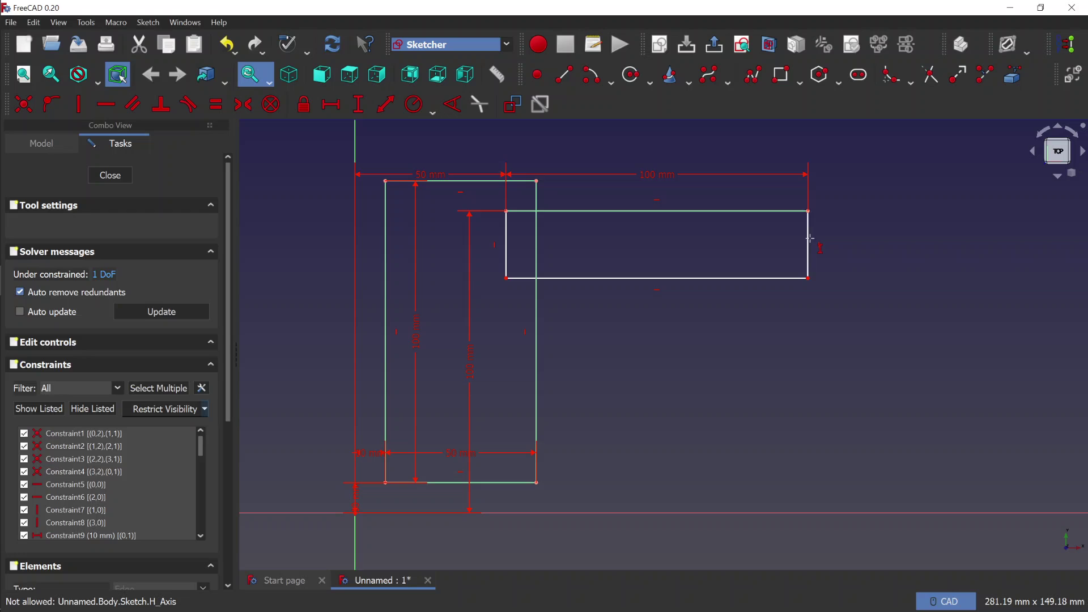
pyautogui.click(809, 237)
pyautogui.write('50')
pyautogui.press('Return')
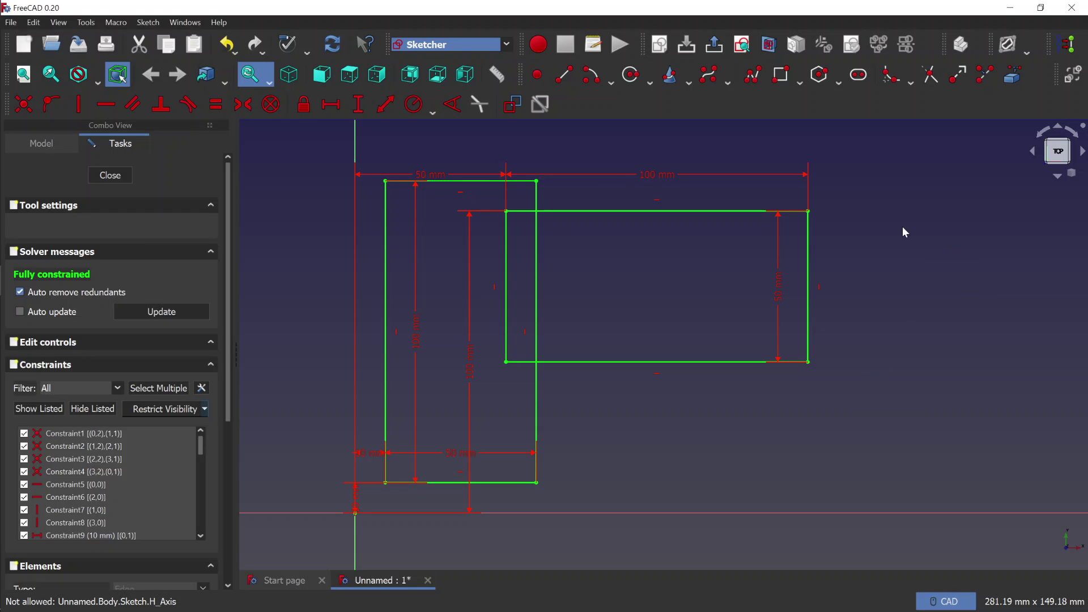
pyautogui.moveTo(916, 136)
pyautogui.mouseDown()
pyautogui.moveTo(428, 402)
pyautogui.moveTo(330, 500)
pyautogui.mouseUp()
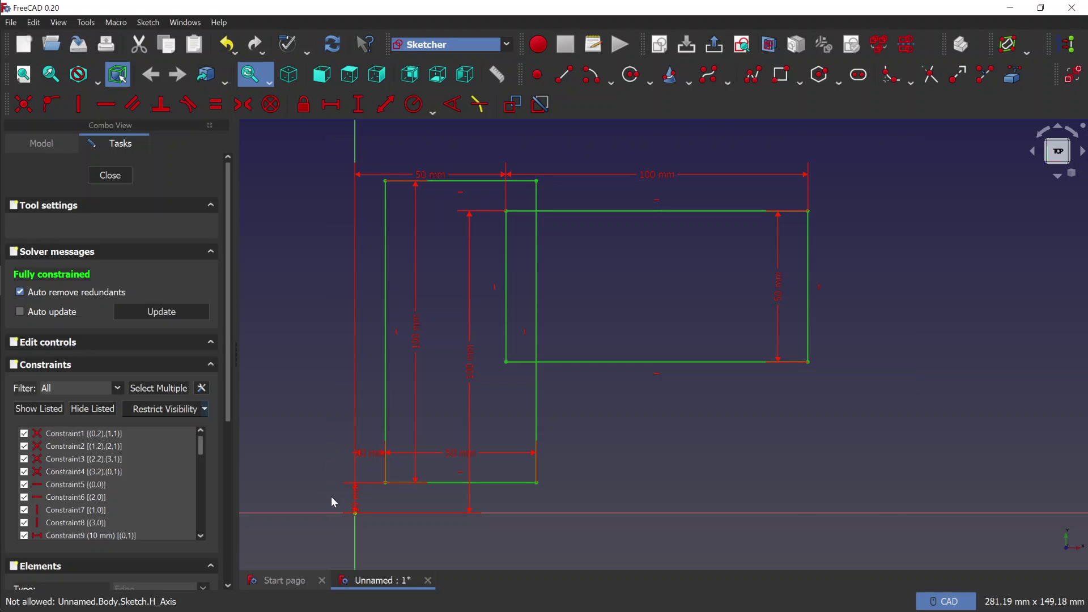
# Step: Delete everything and draw a 100 × 50 mm rectangle cornered at 50, 50 mm
pyautogui.press('Delete')
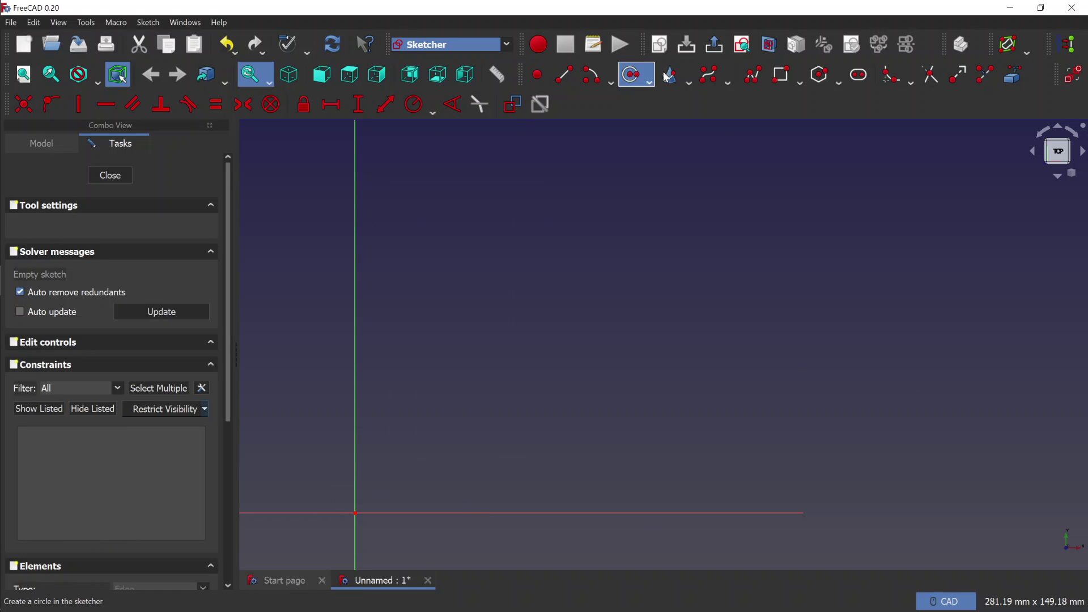
pyautogui.click(775, 76)
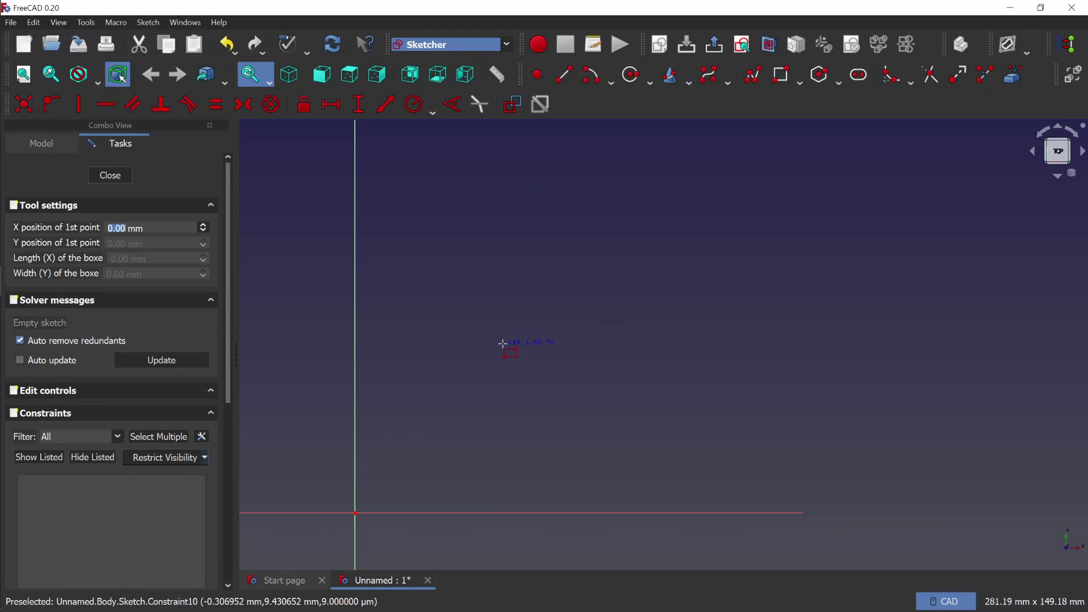
pyautogui.write('50')
pyautogui.press('Return')
pyautogui.write('50')
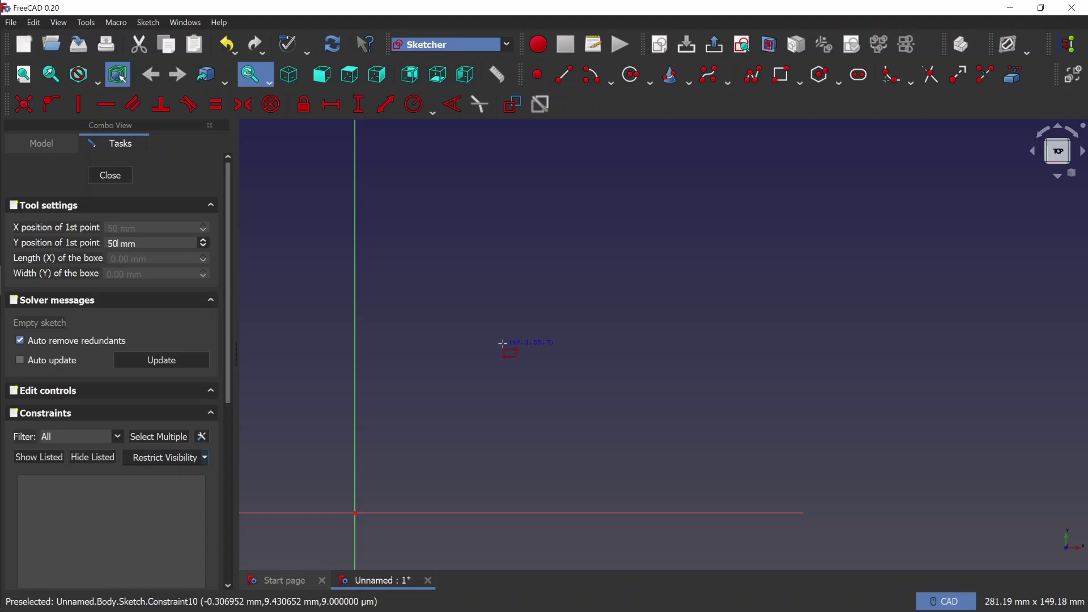
pyautogui.press('Return')
pyautogui.write('100')
pyautogui.press('Return')
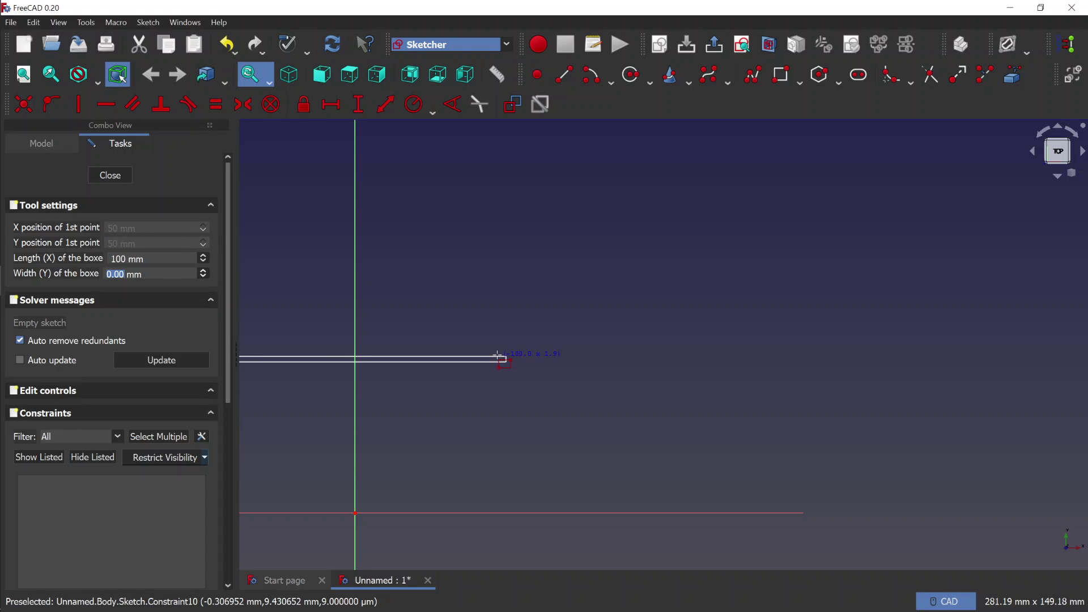
pyautogui.write('50')
pyautogui.press('Return')
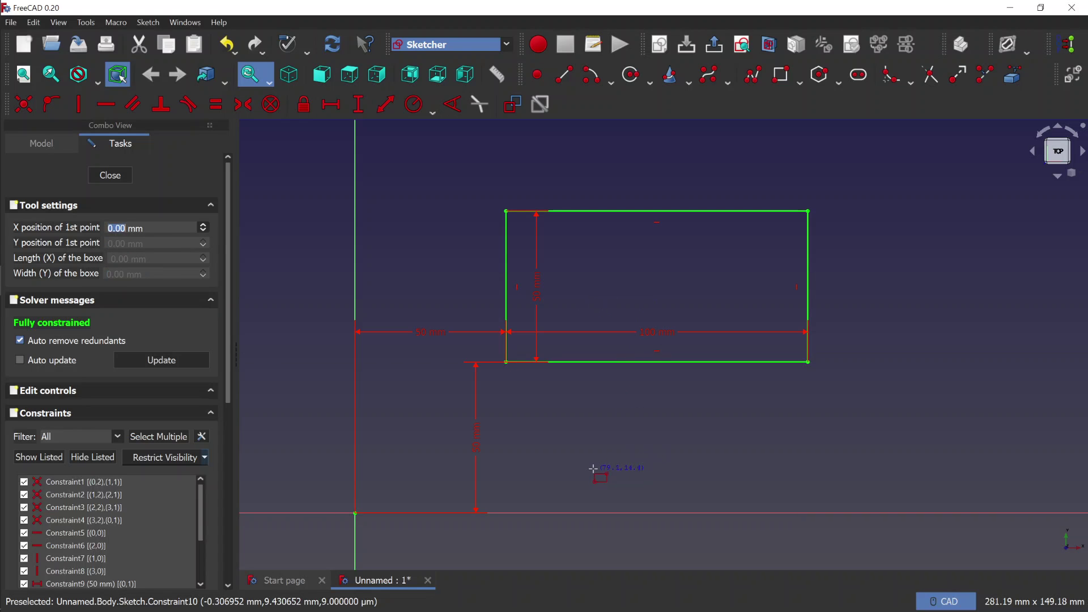
pyautogui.rightClick(797, 429)
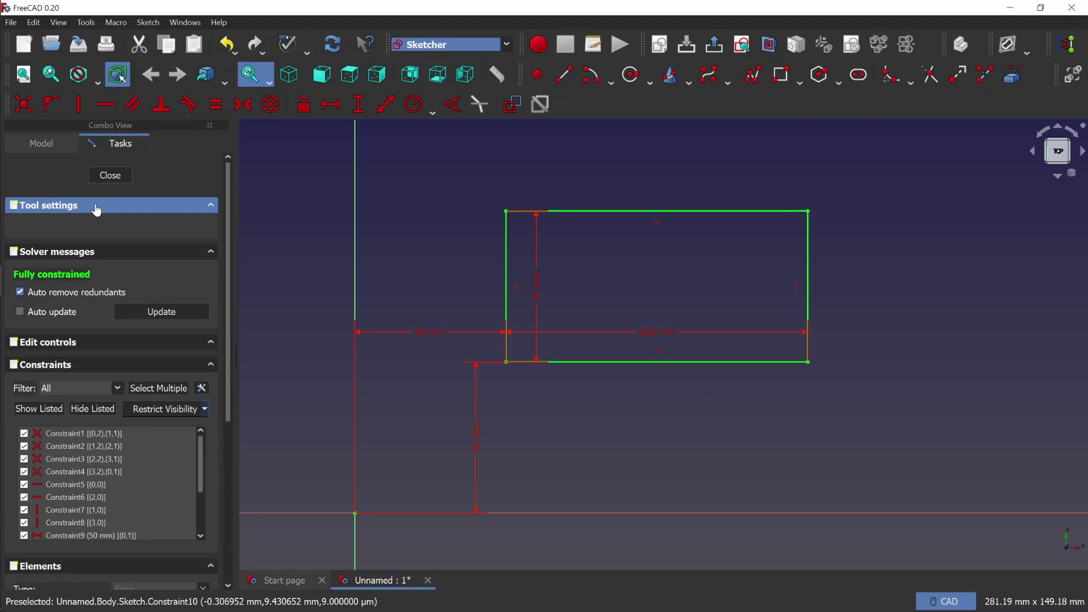
# Step: Reselect the Rectangle tool after mistakenly choosing Regular polygon
pyautogui.click(822, 79)
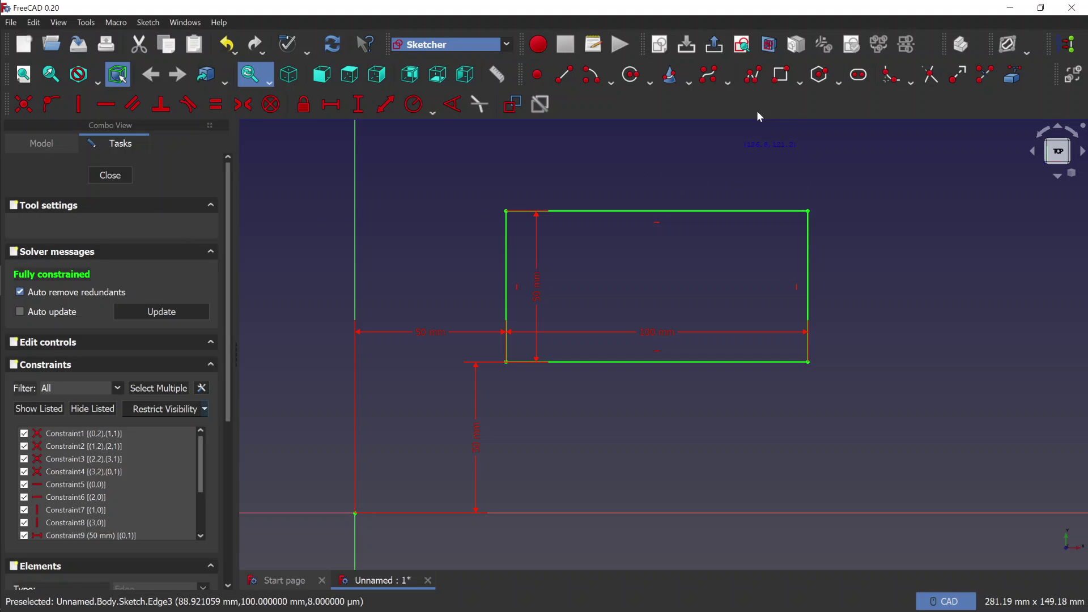
pyautogui.click(784, 77)
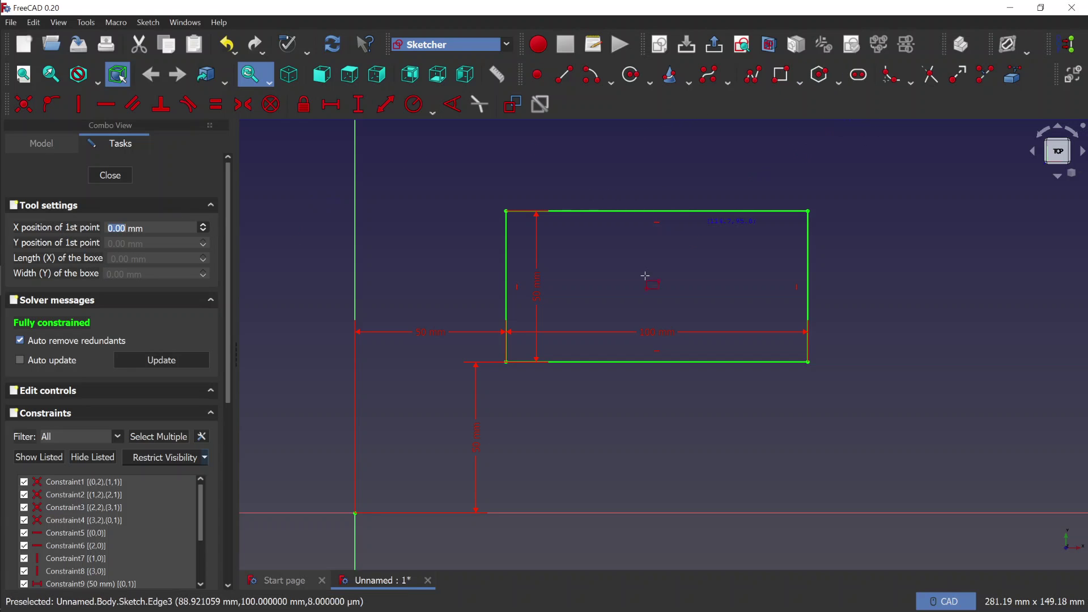
pyautogui.scroll(-2, 936, 340)
pyautogui.scroll(2, 448, 420)
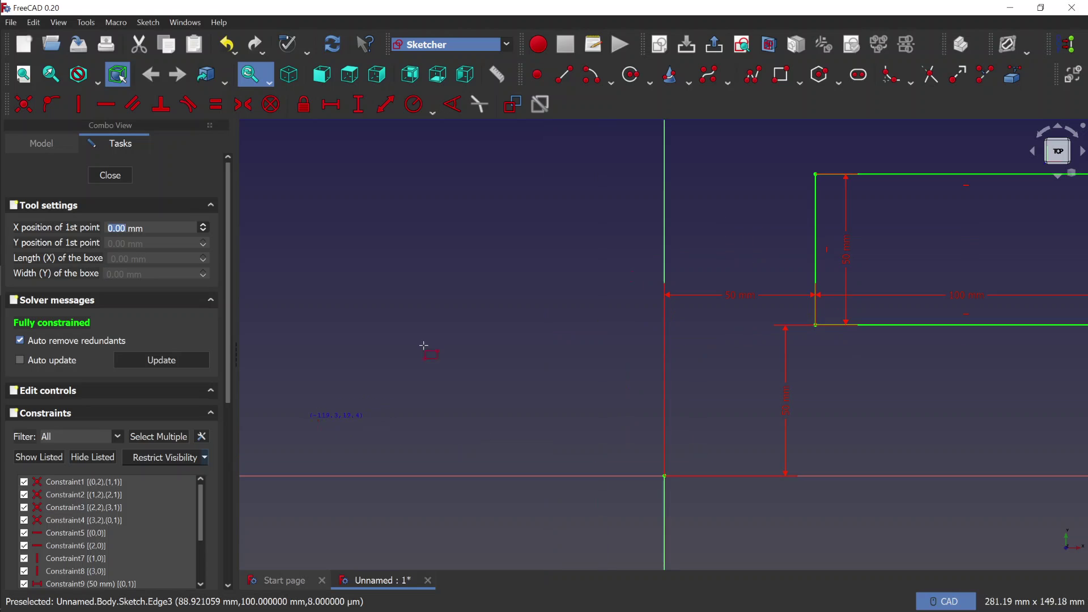
# Step: Switch to Centered rectangle and draw a 100 × 50 mm rectangle centred at 5, 5 mm
pyautogui.click(800, 81)
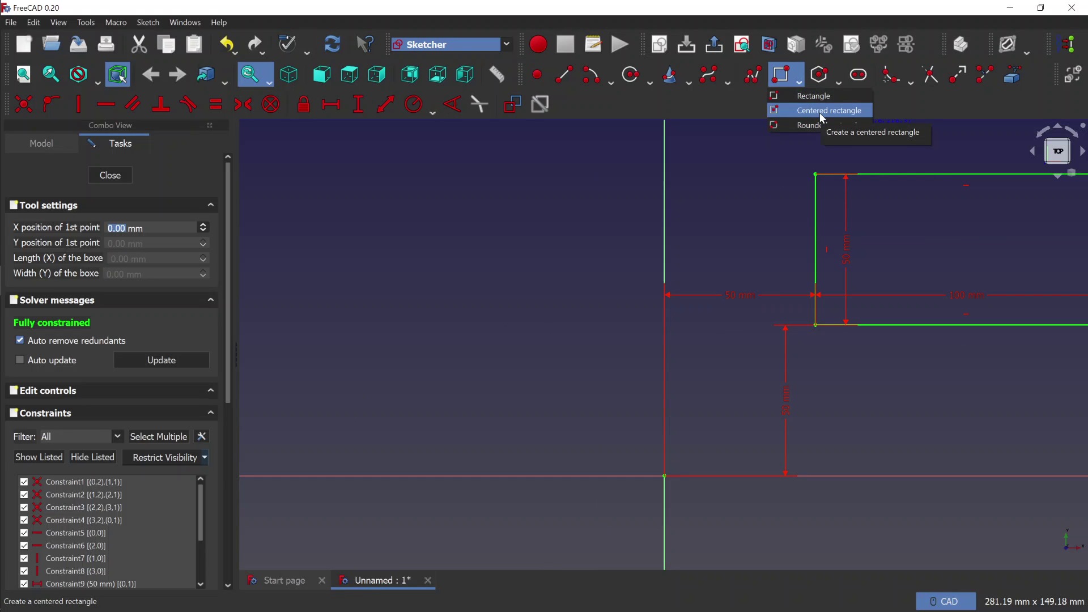
pyautogui.click(821, 112)
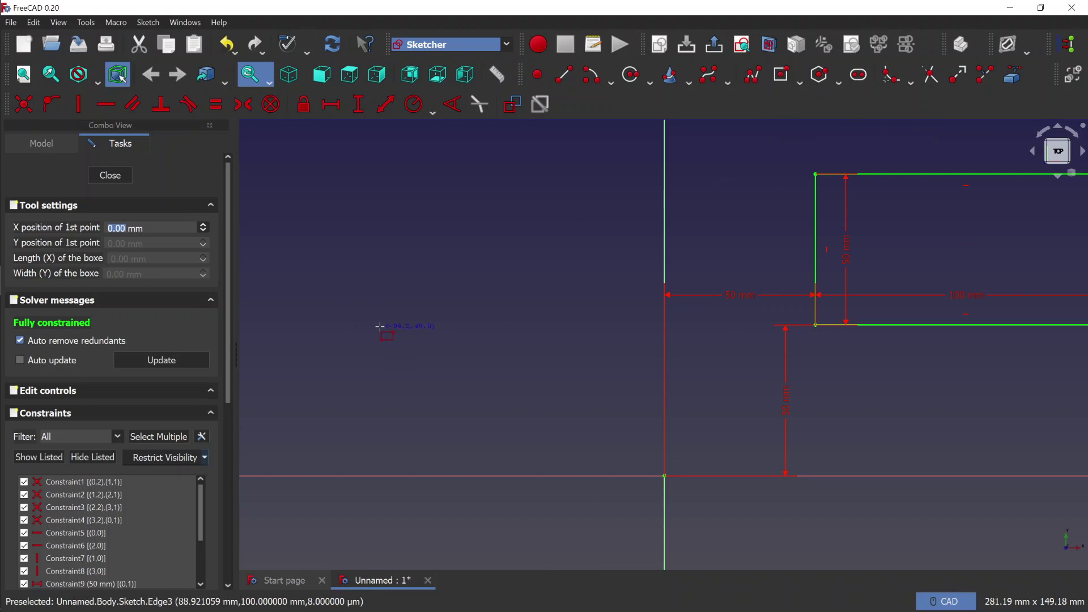
pyautogui.write('5')
pyautogui.press('Return')
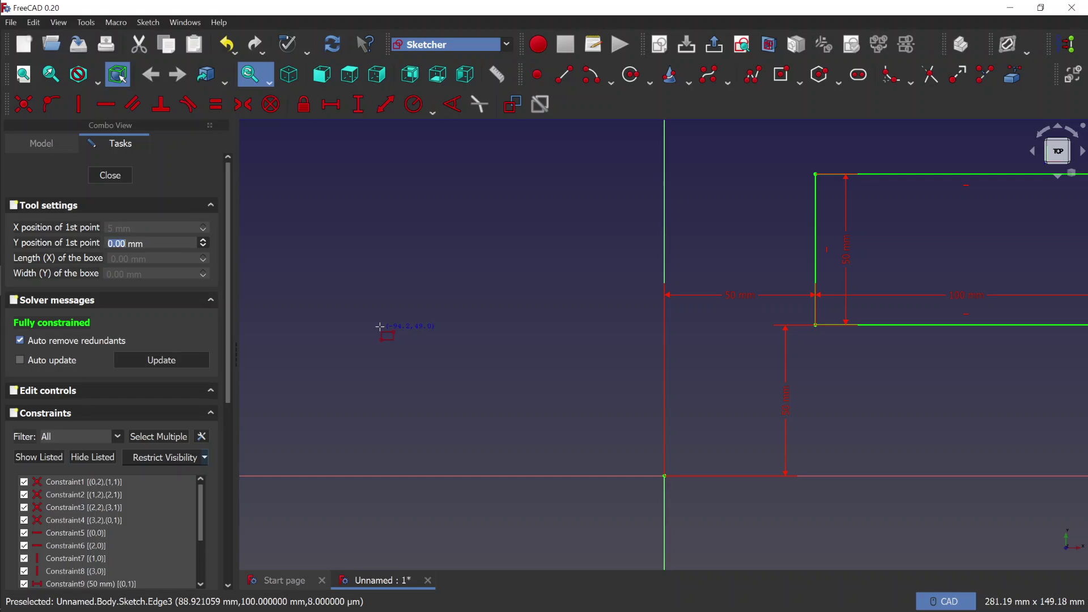
pyautogui.write('5')
pyautogui.press('Return')
pyautogui.write('100')
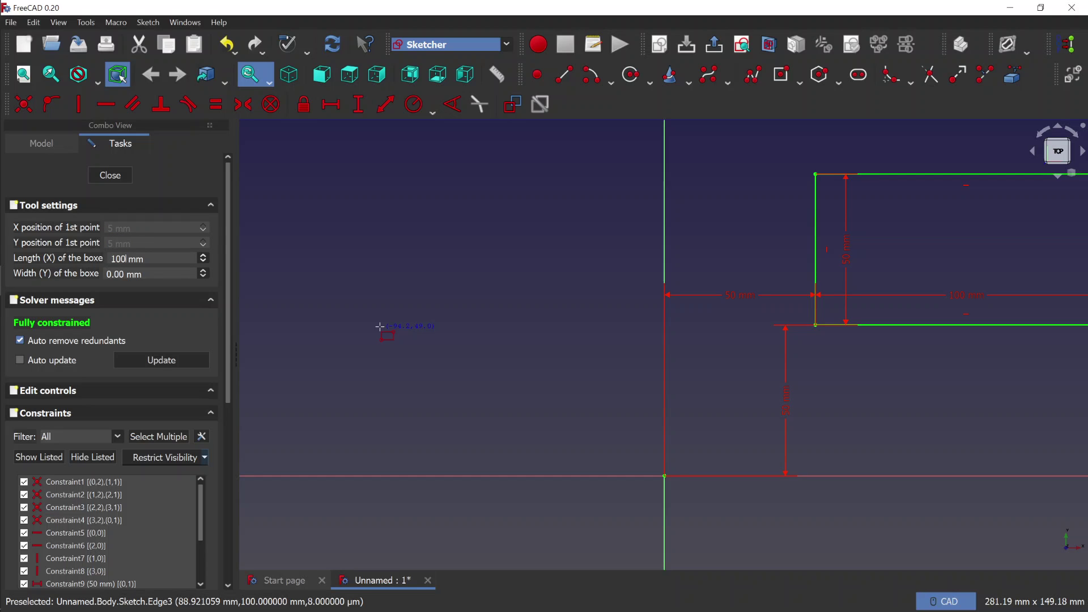
pyautogui.press('Return')
pyautogui.write('50')
pyautogui.press('Return')
pyautogui.scroll(-2, 718, 293)
pyautogui.scroll(2, 752, 444)
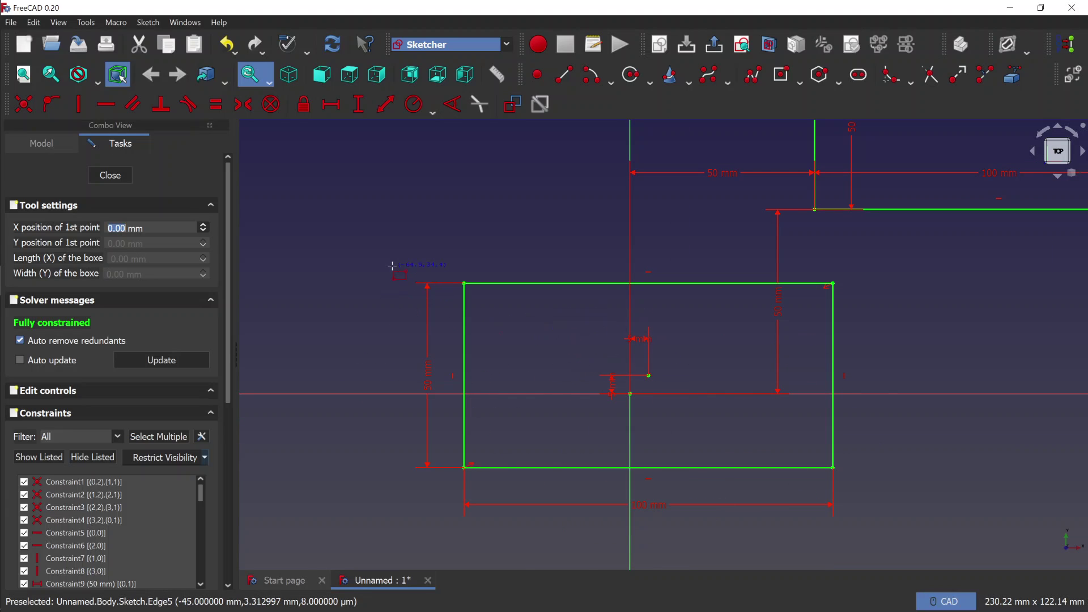
pyautogui.press('Escape')
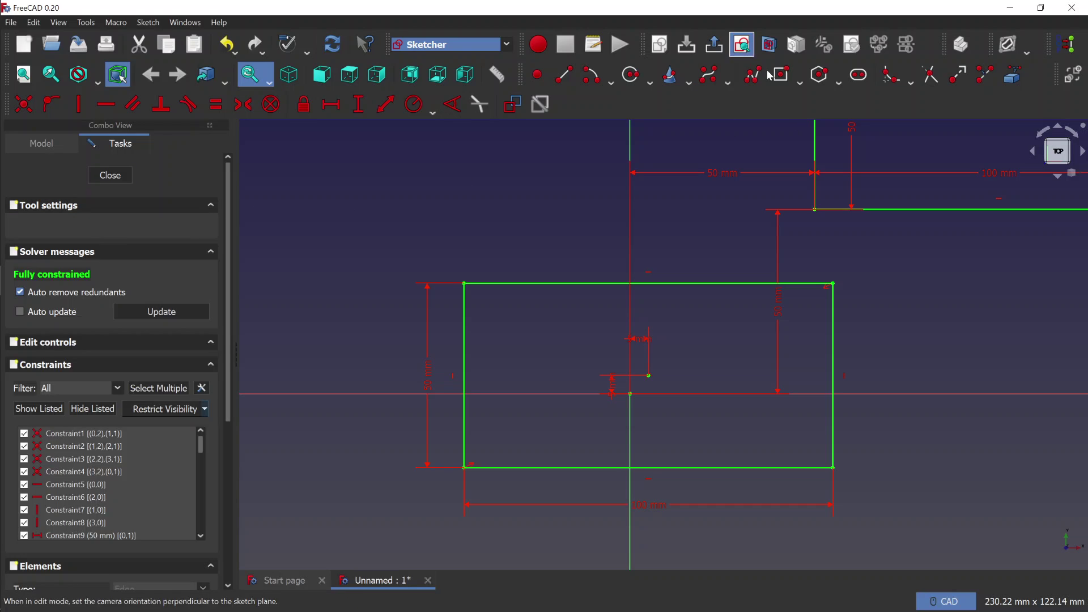
pyautogui.click(800, 81)
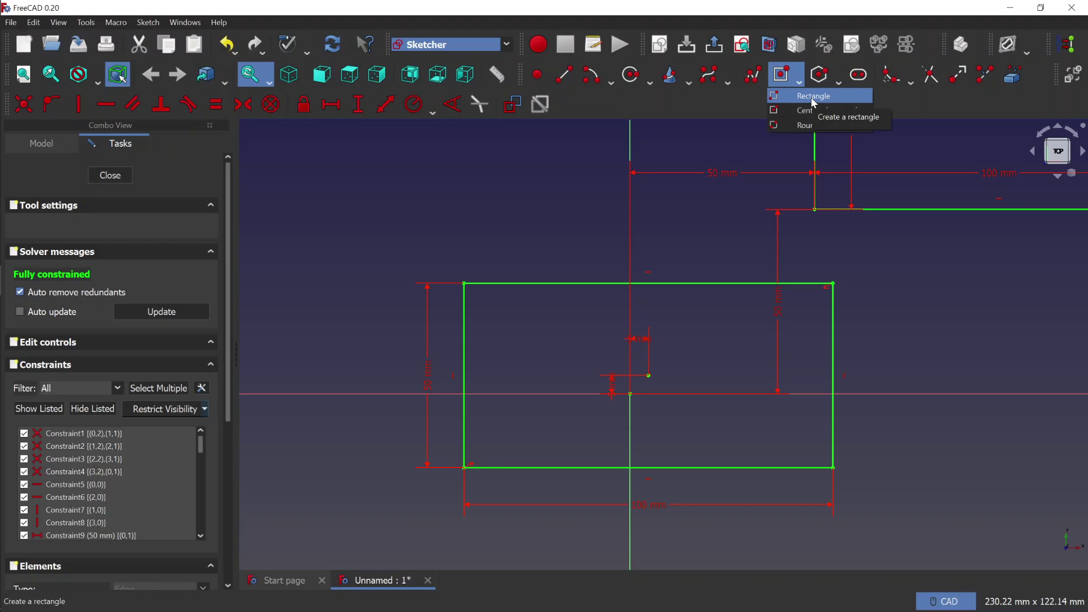
pyautogui.click(812, 100)
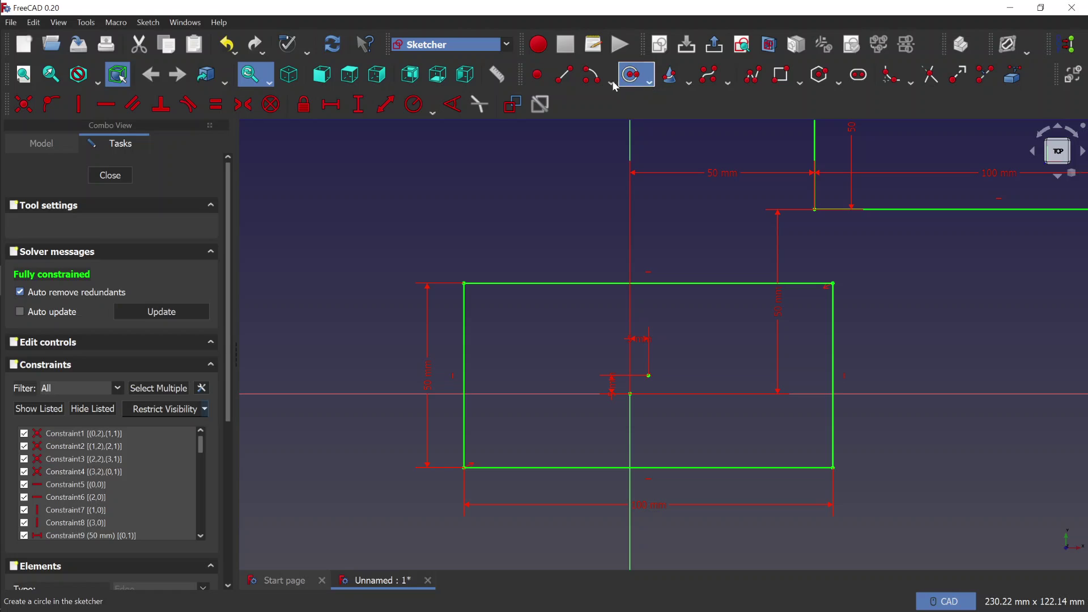
pyautogui.click(651, 84)
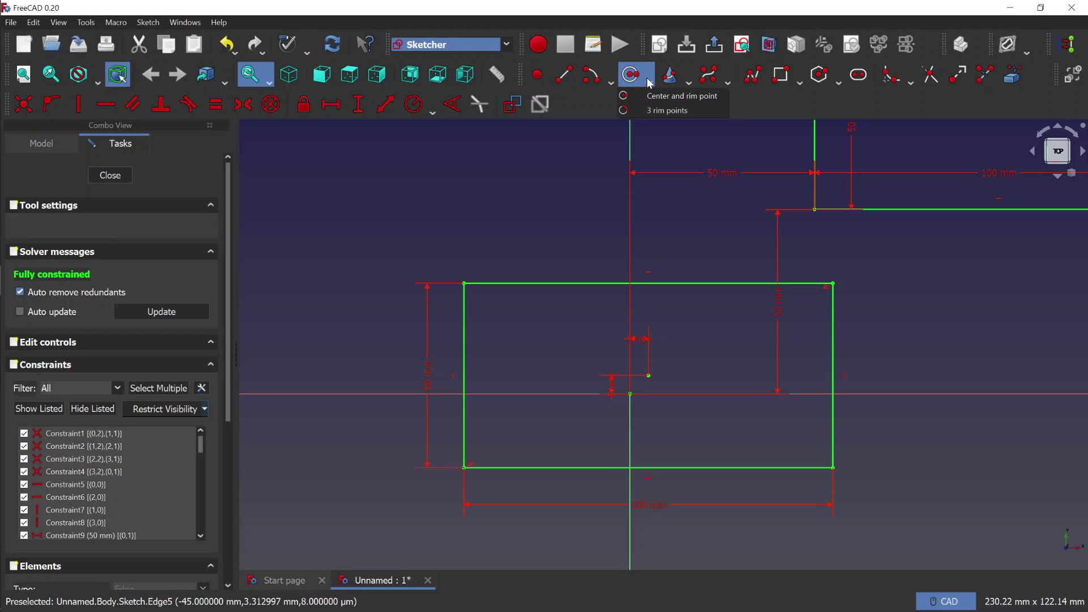
pyautogui.click(651, 84)
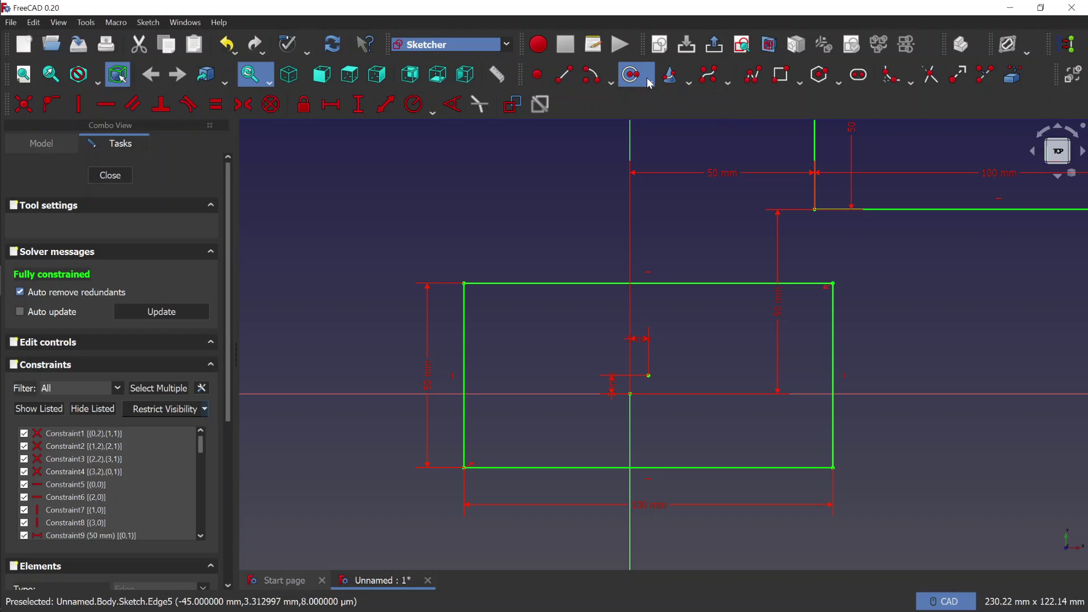
# Step: Fillet the centred rectangle's top-left corner between its left and top edges
pyautogui.click(890, 74)
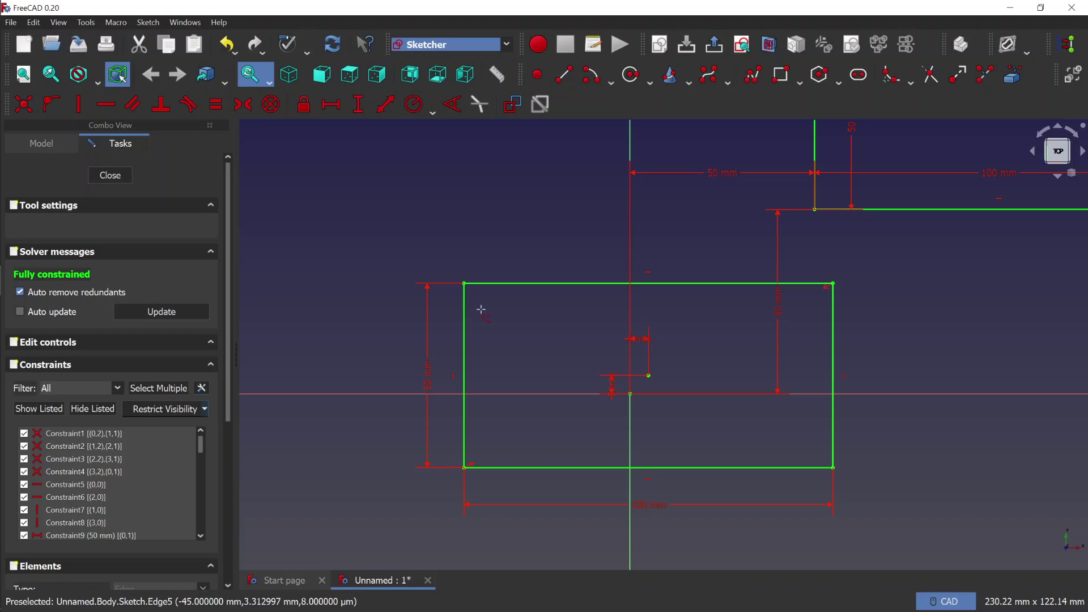
pyautogui.click(464, 327)
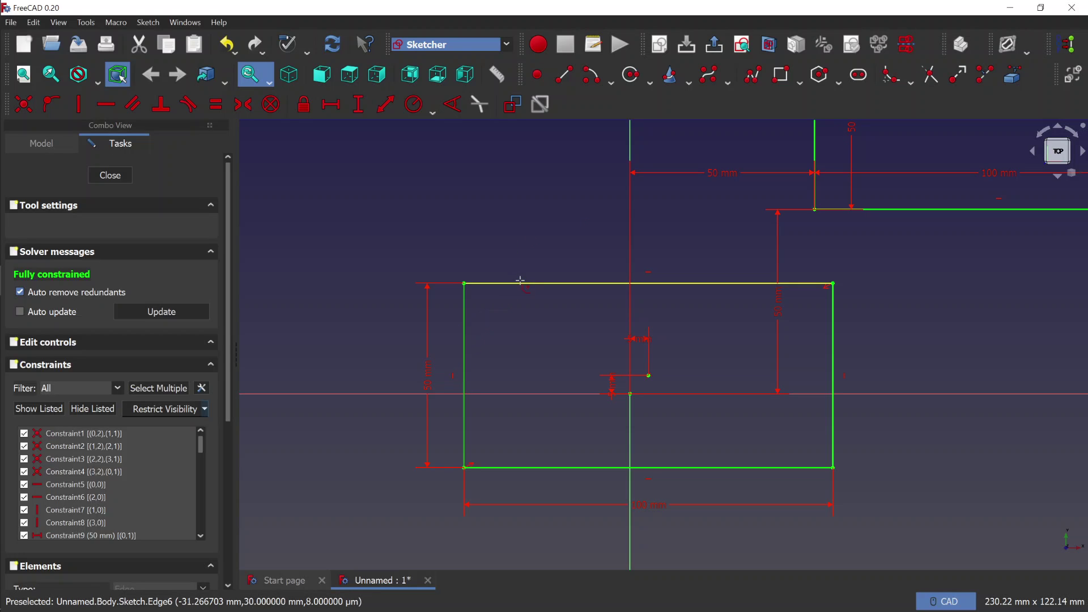
pyautogui.click(524, 283)
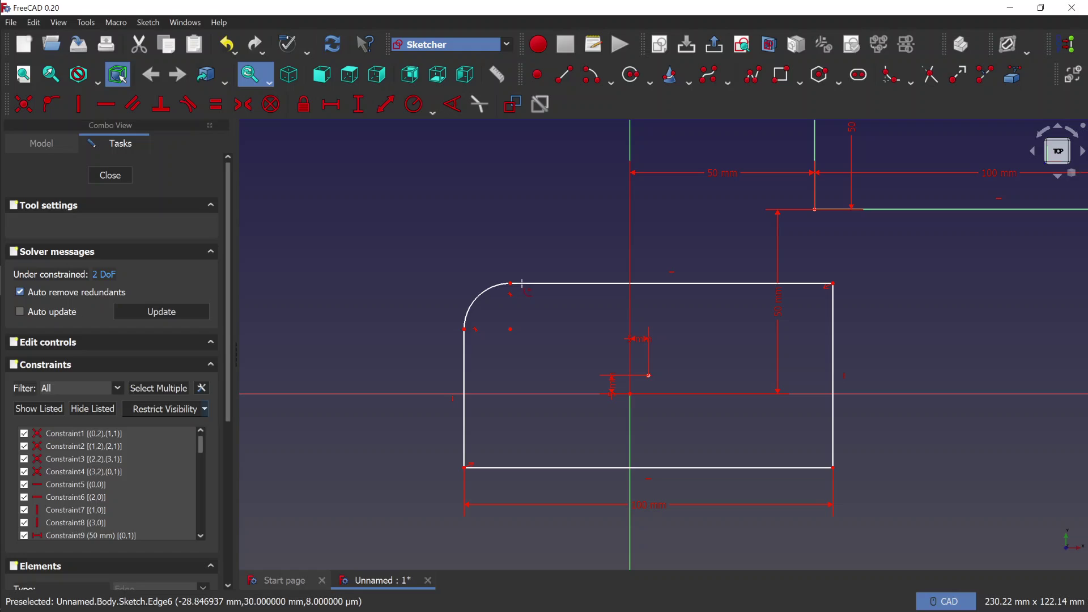